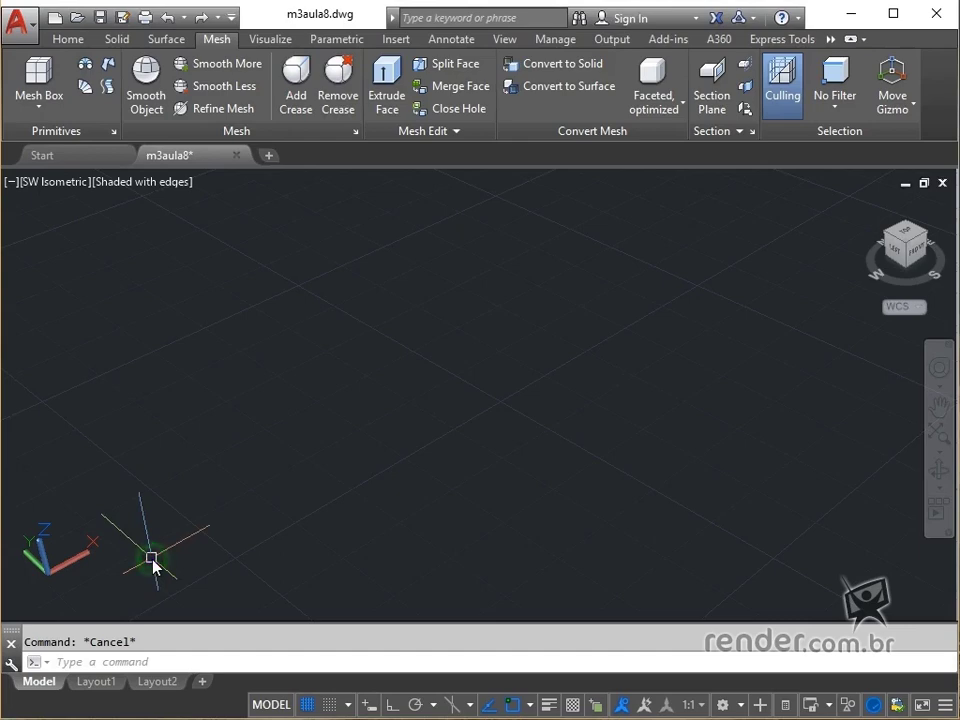
Set the mesh box primitive's tessellation divisions to length 11, width 4 and height 1 with MESHPRIMITIVEOPTIONS.
click(70, 662)
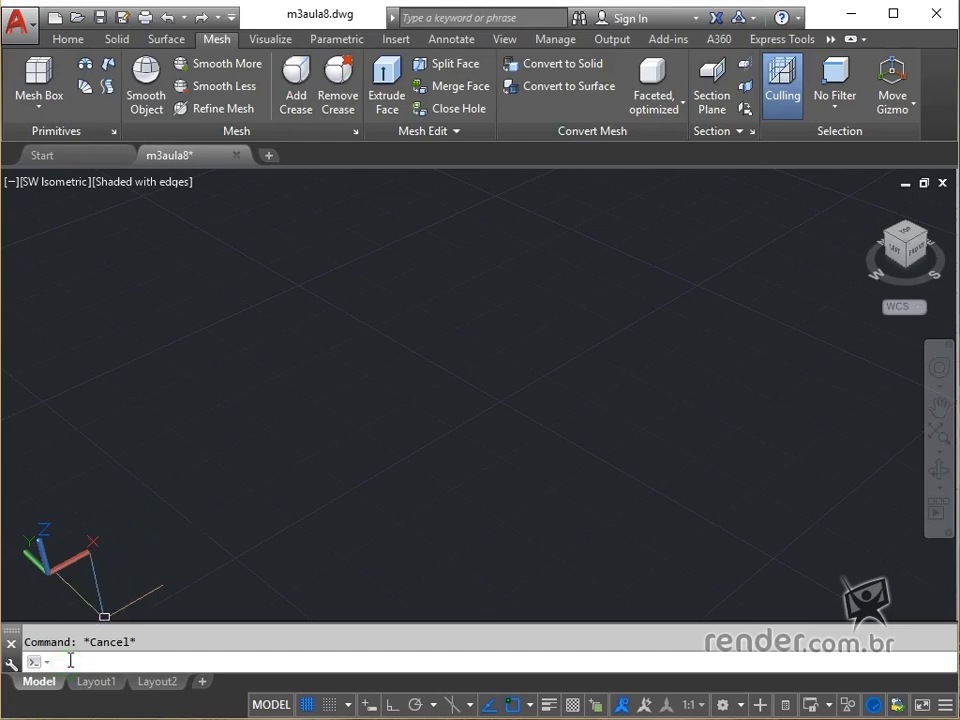
text(MESHP)
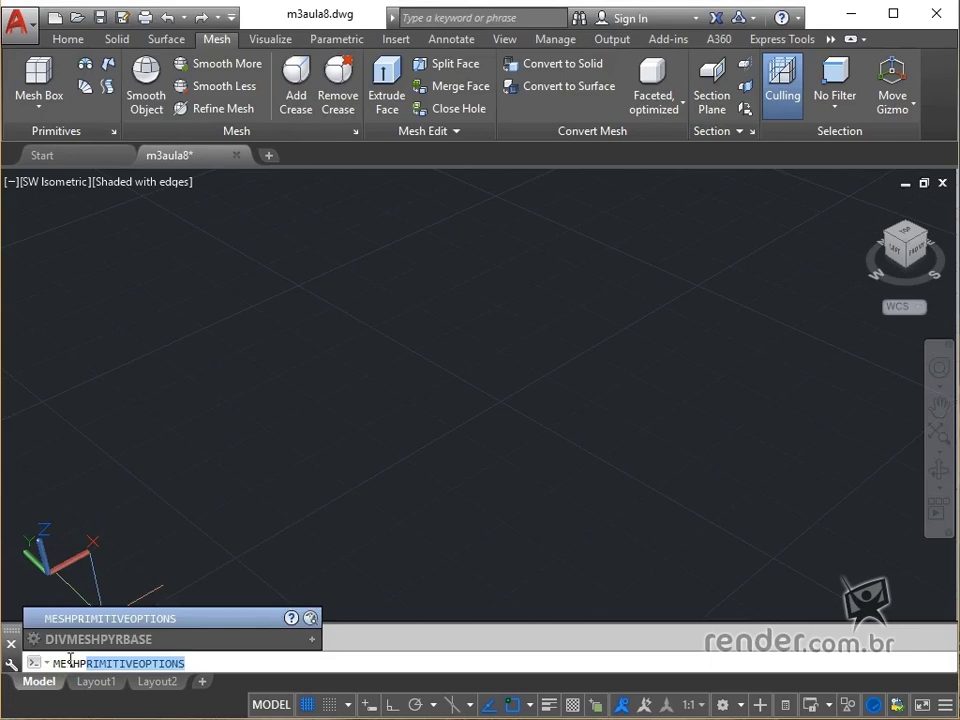
key(Return)
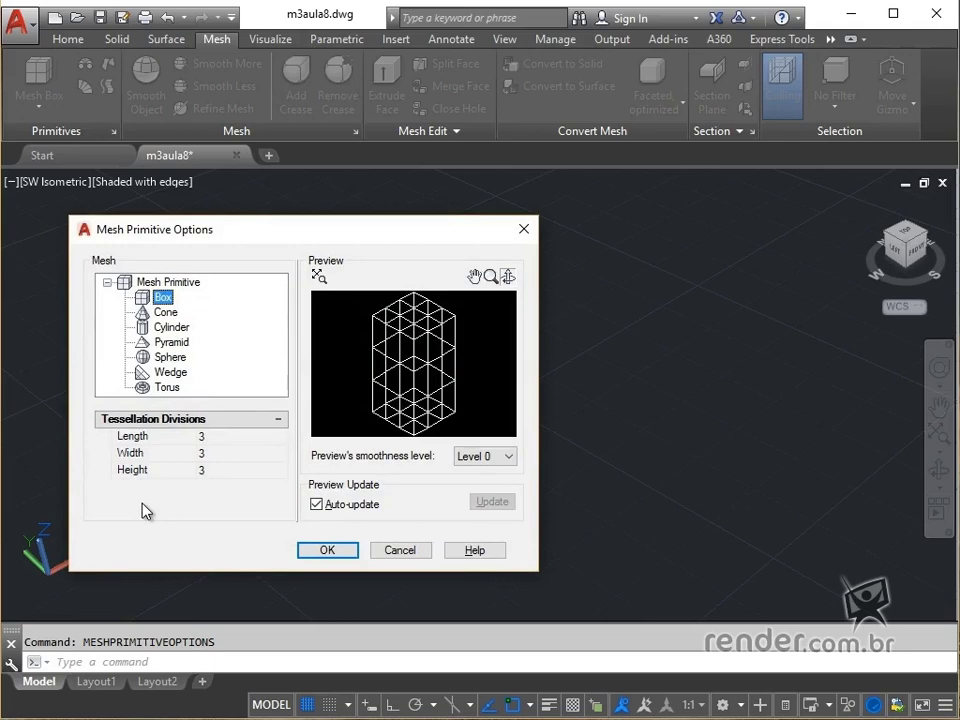
click(215, 437)
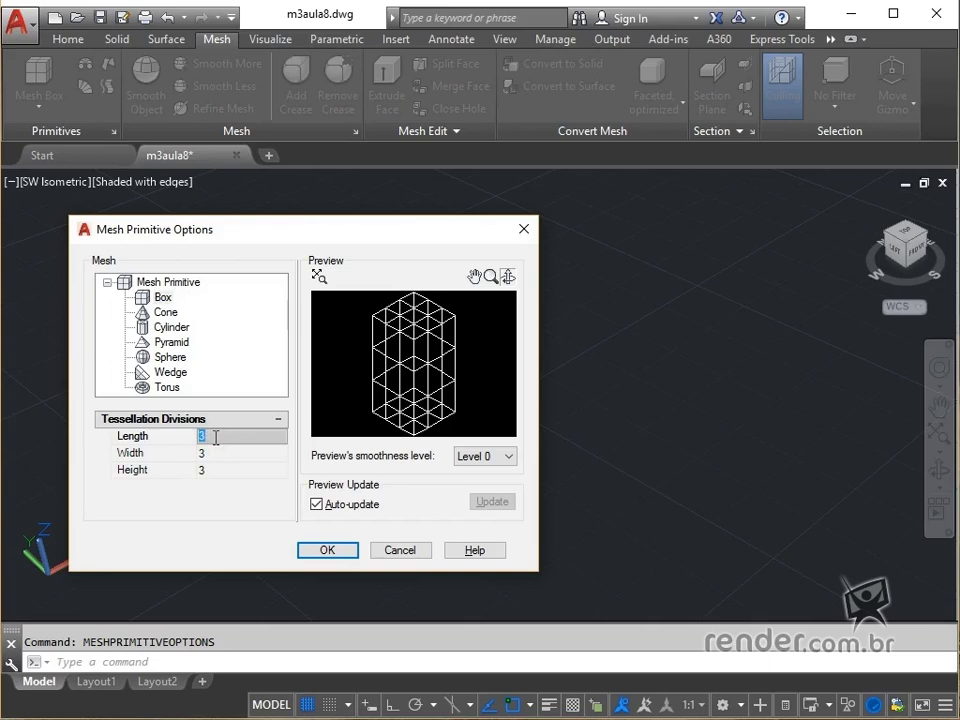
text(11)
click(218, 456)
text(4)
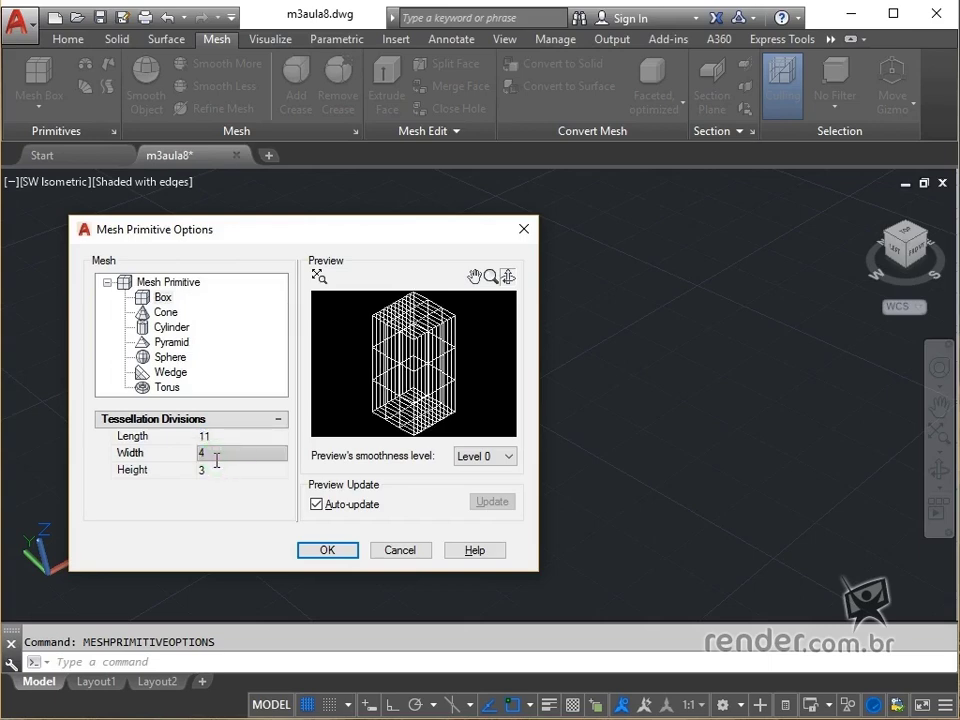
click(216, 470)
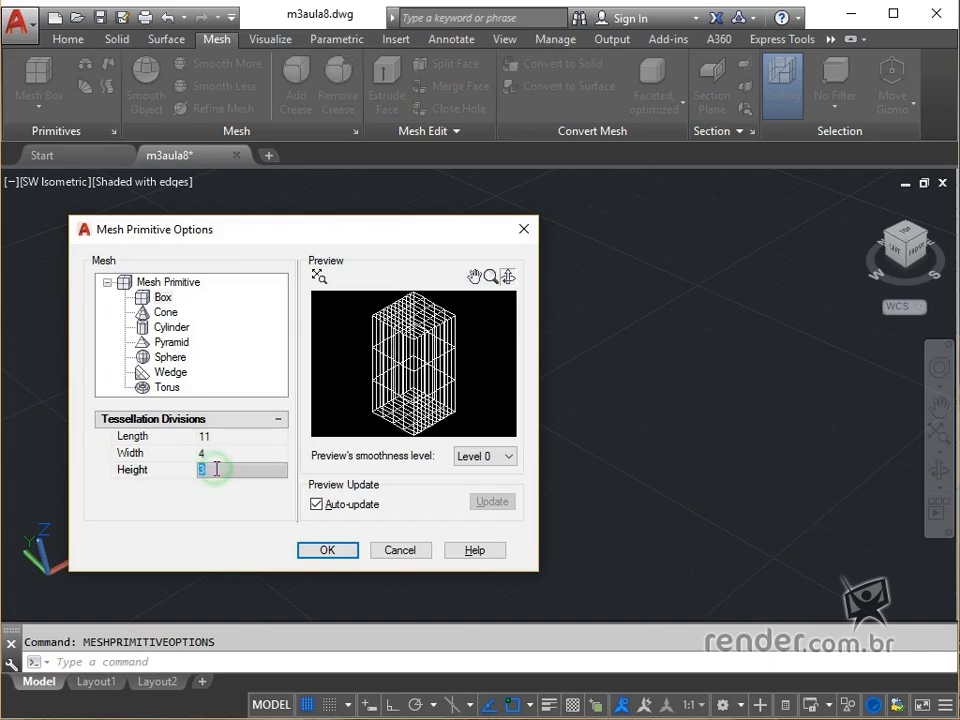
text(1)
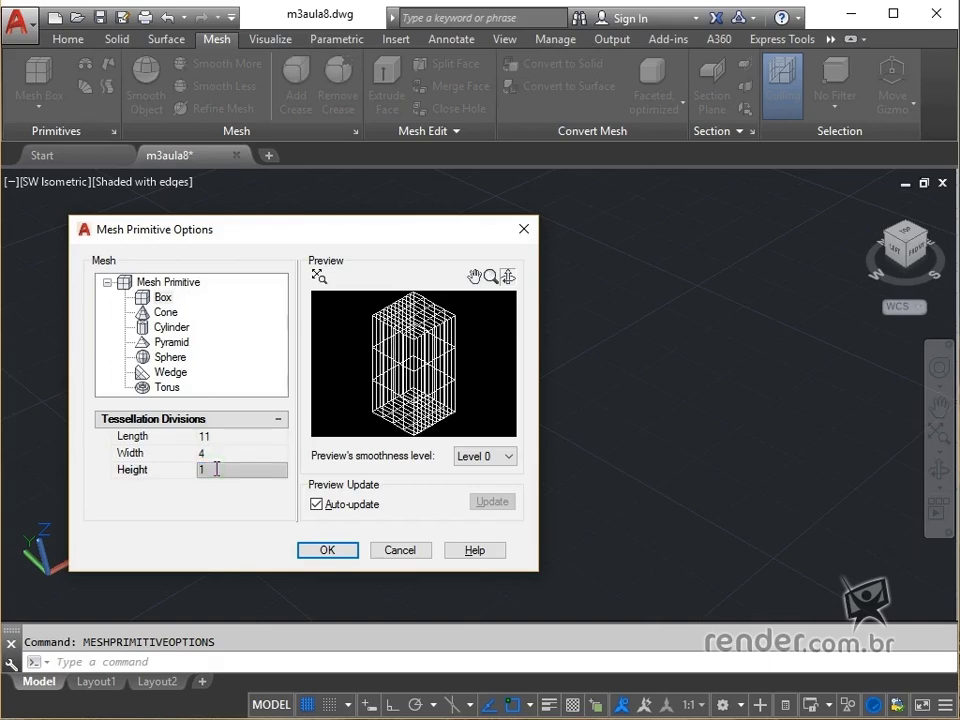
click(322, 551)
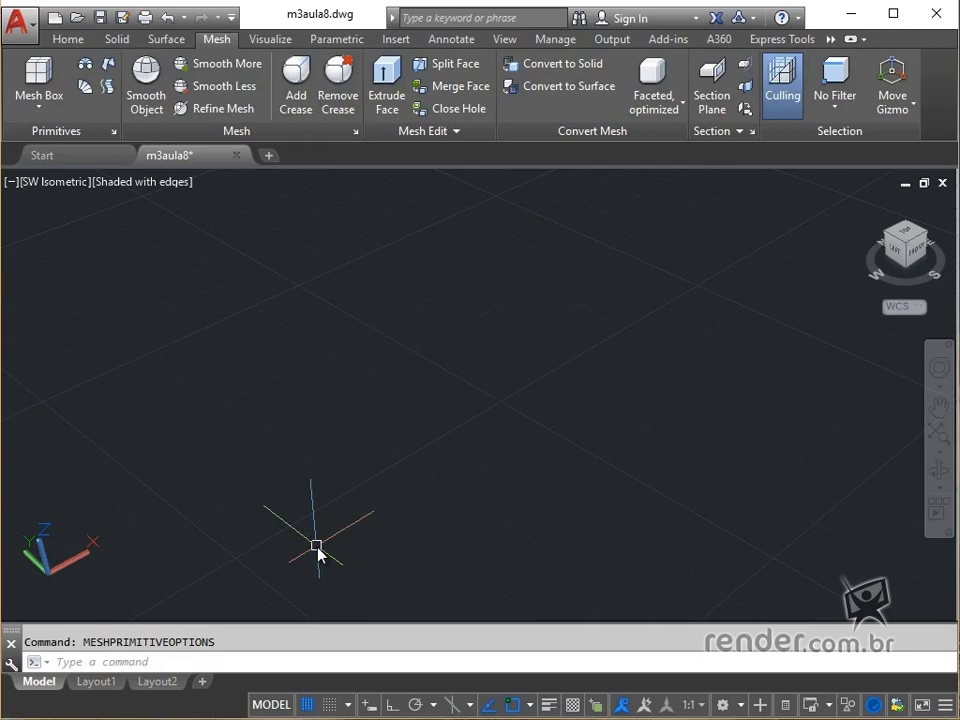
click(56, 108)
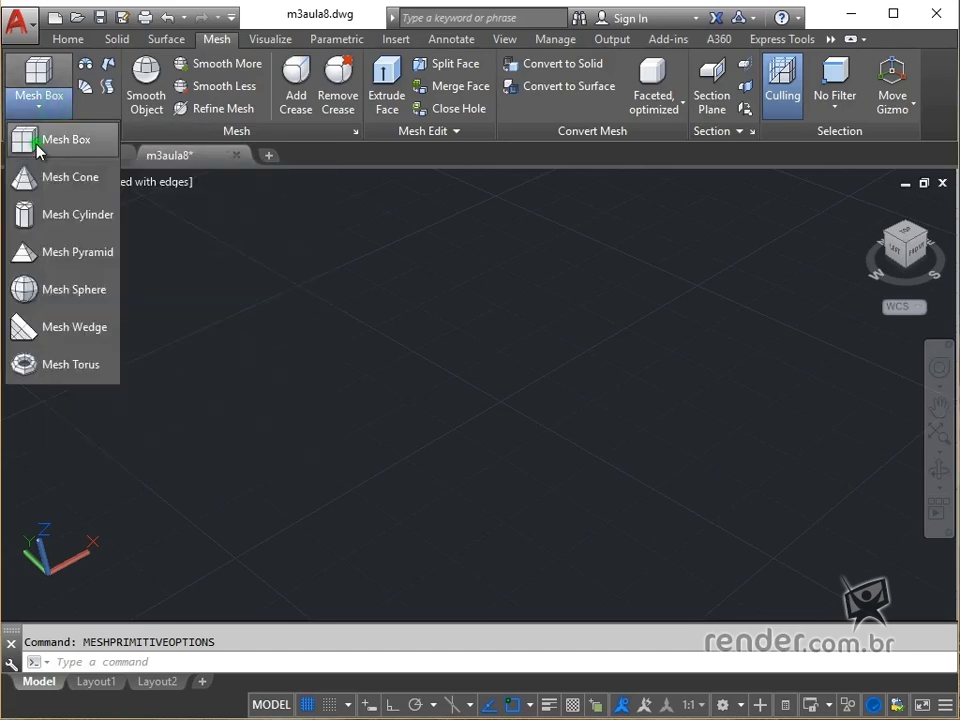
click(37, 149)
click(316, 521)
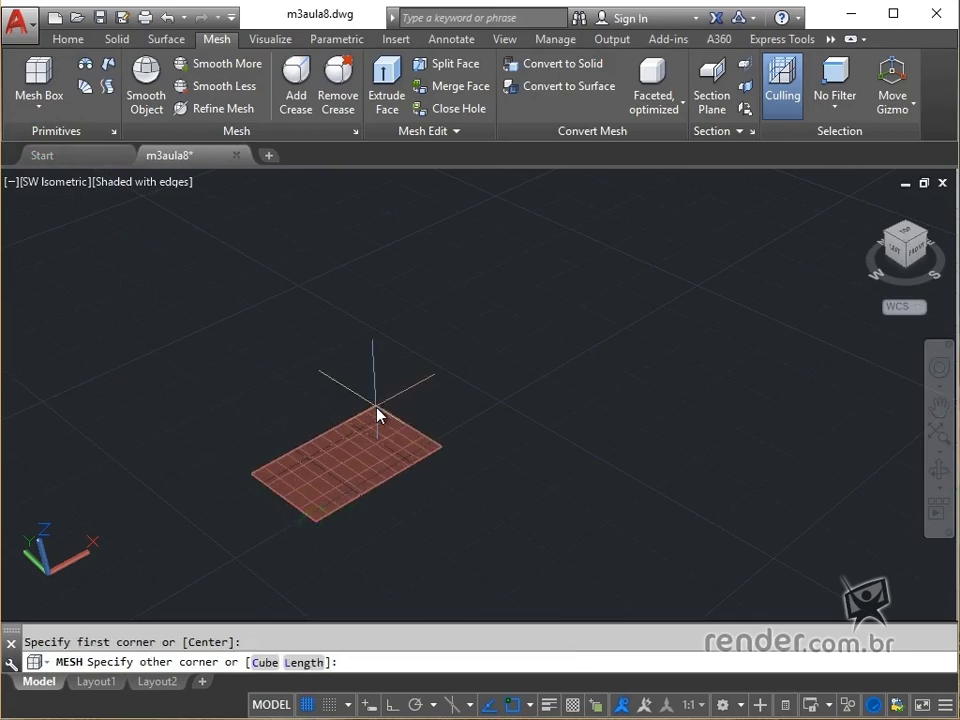
text(@110,40,10)
key(Return)
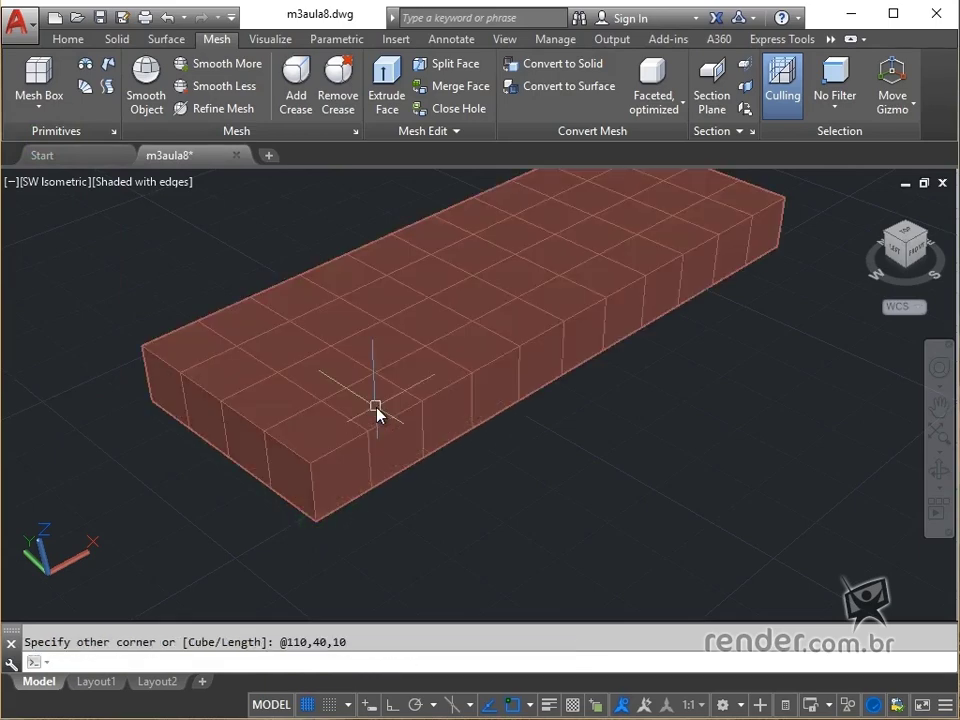
Extrude the three front top faces at each short end of the mesh box by 20 to form the armrests.
middle_drag(388, 373, 328, 433)
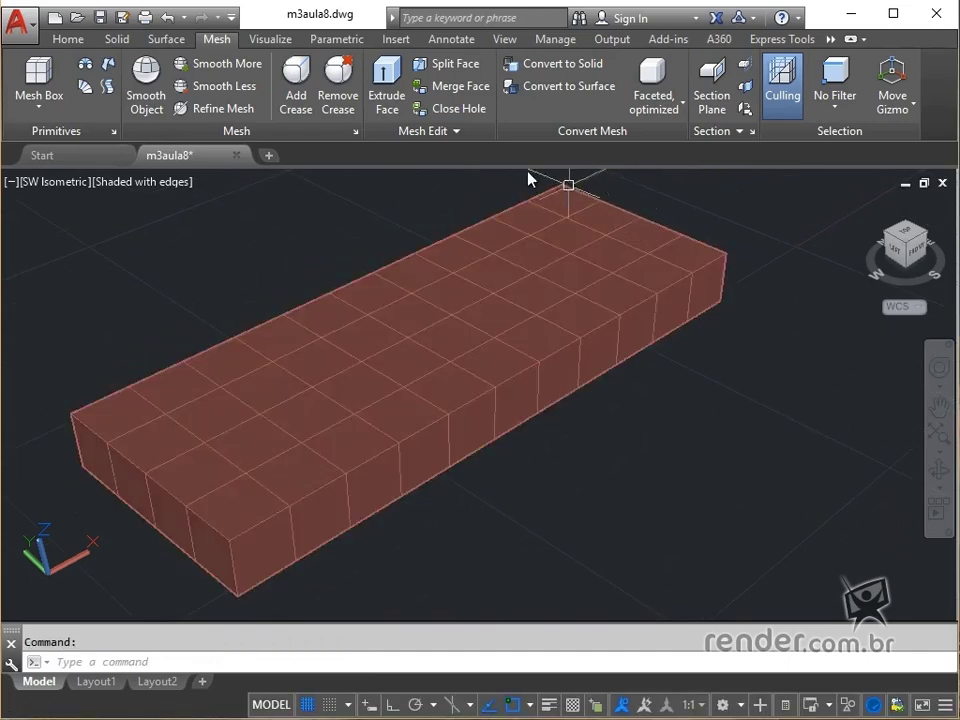
click(396, 98)
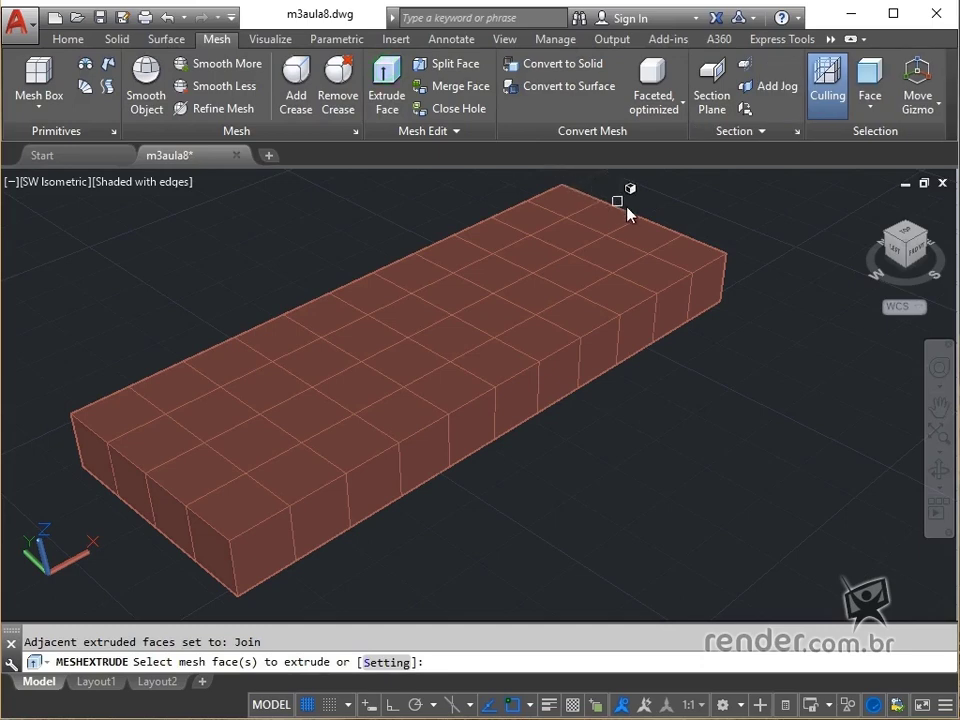
drag(670, 250, 628, 233)
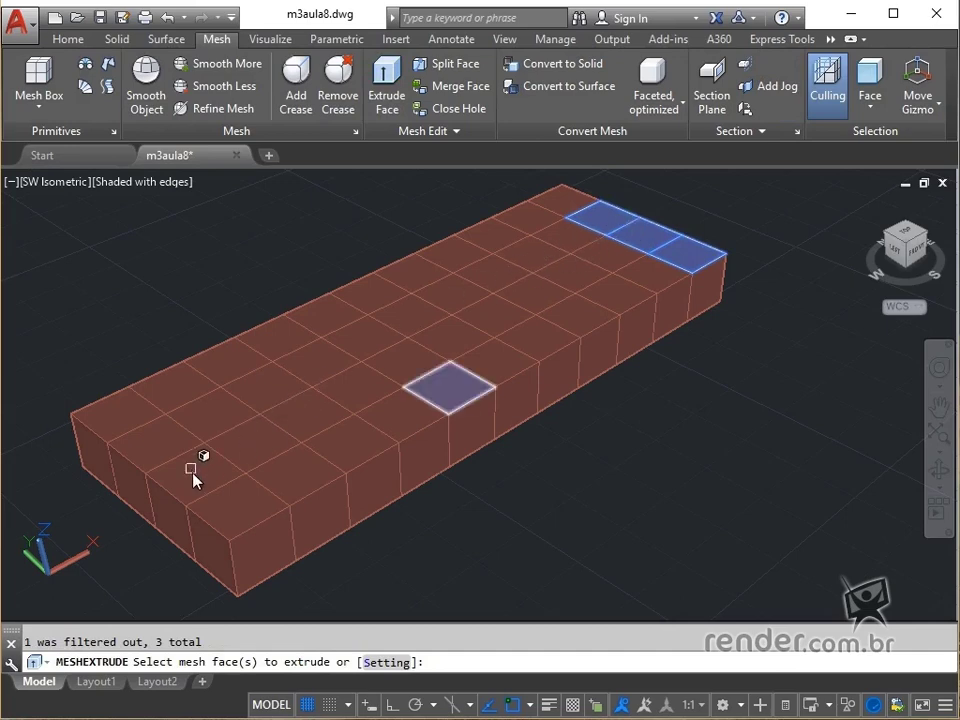
drag(214, 498, 175, 455)
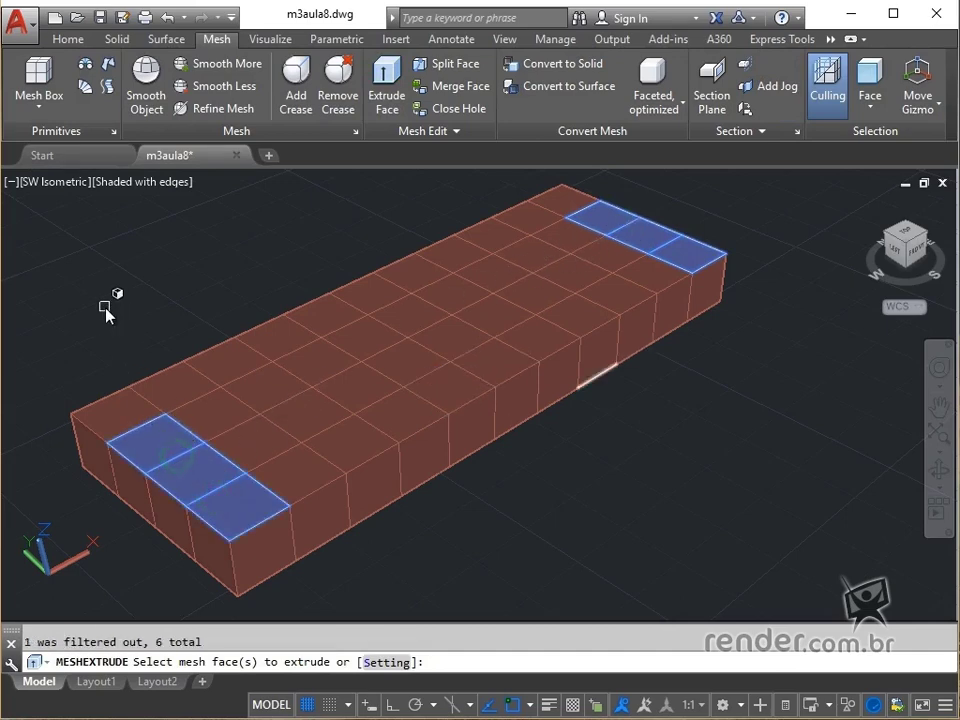
key(Return)
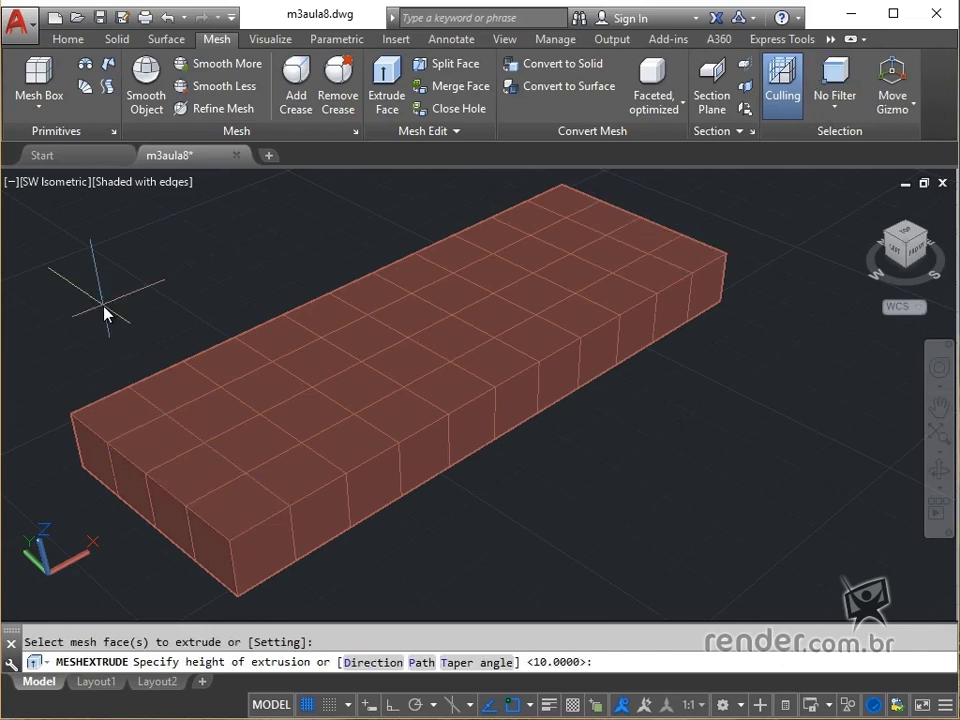
text(20)
key(Return)
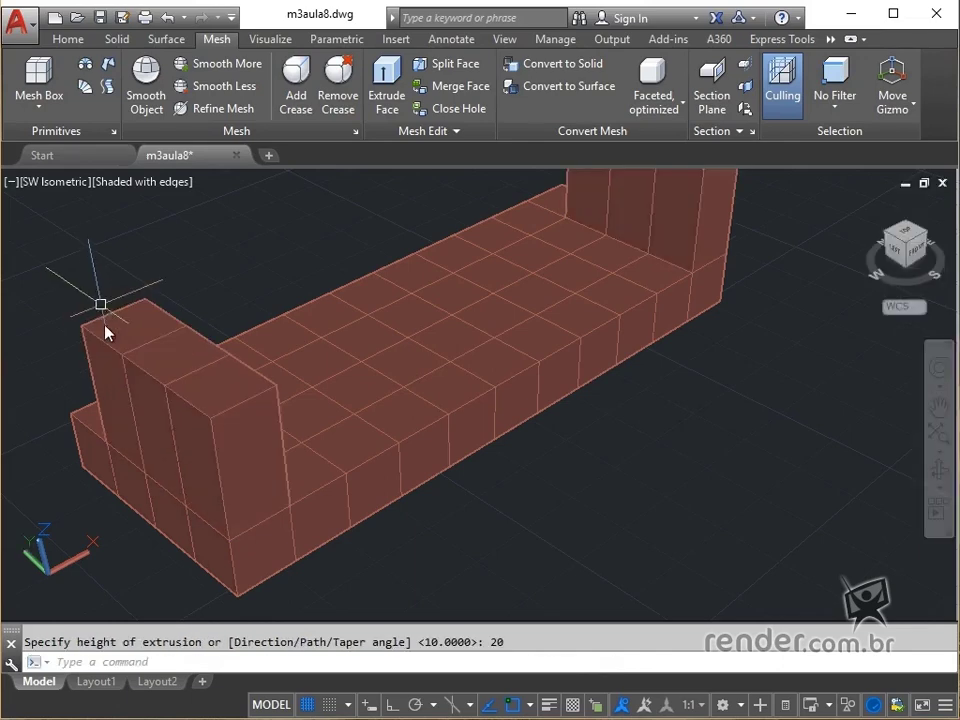
Extrude the full row of 11 top faces along the rear edge by 40 to form the sofa's backrest.
scroll(287, 439, down, 2)
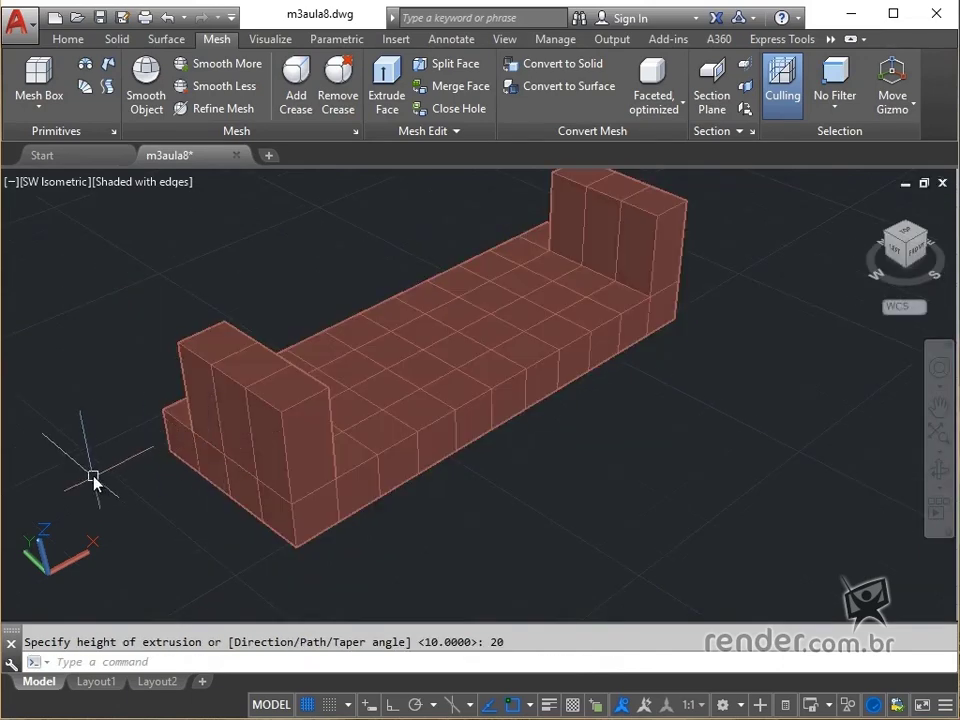
shift+middle_drag(118, 463, 306, 476)
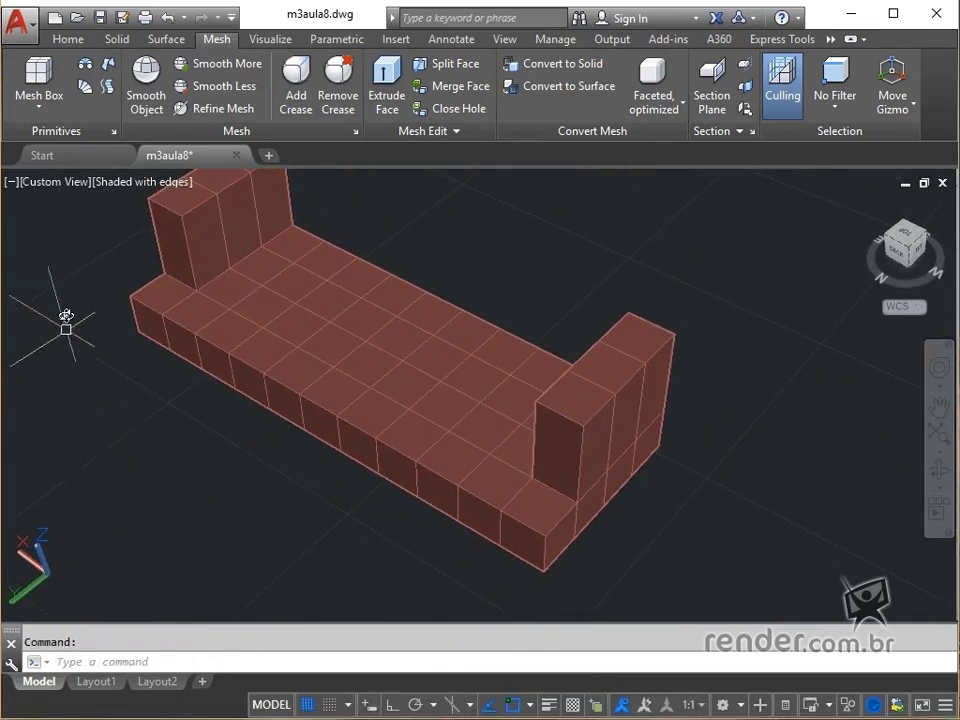
click(386, 78)
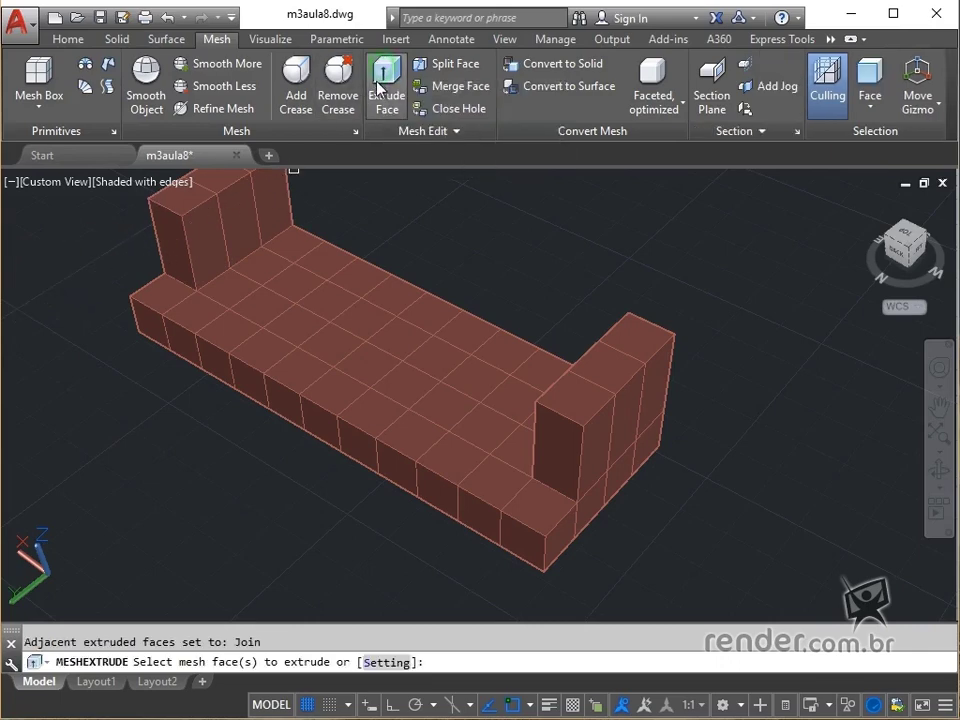
click(177, 308)
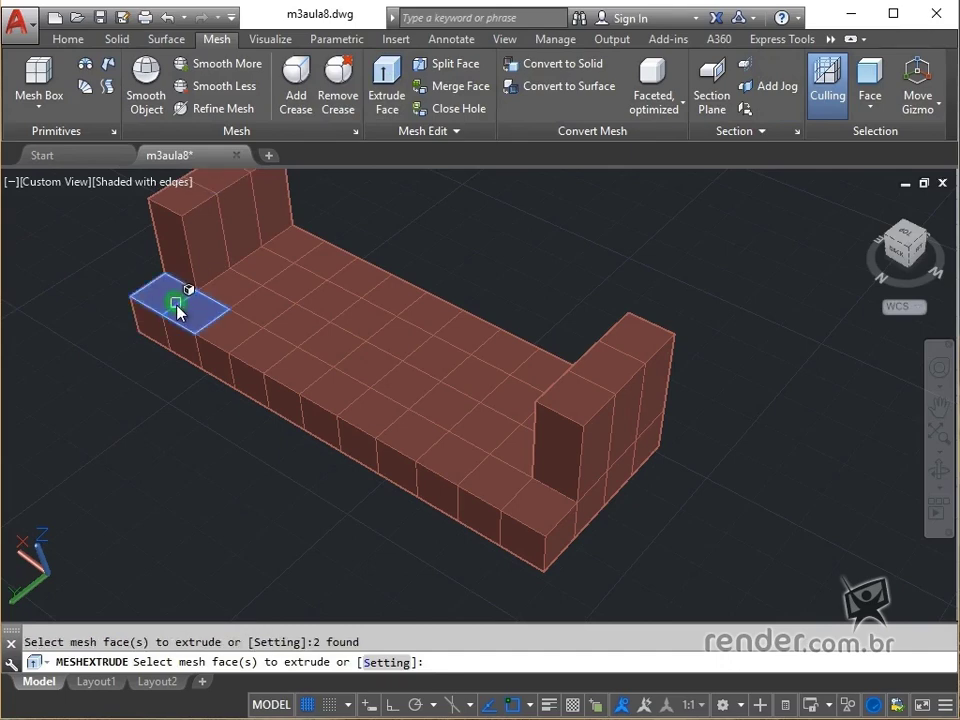
click(243, 348)
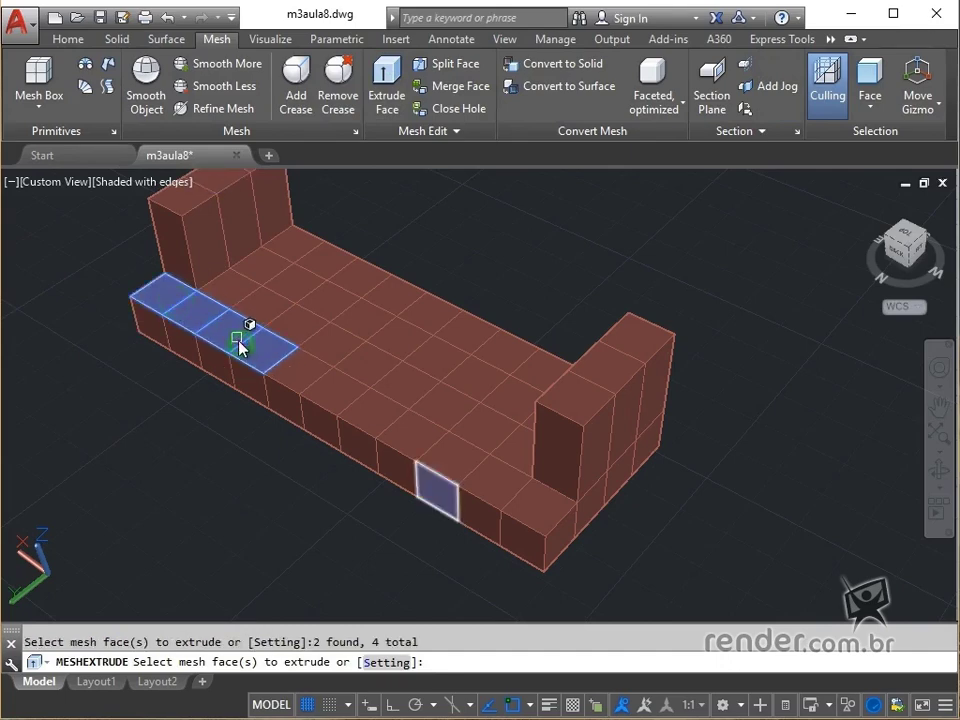
click(313, 389)
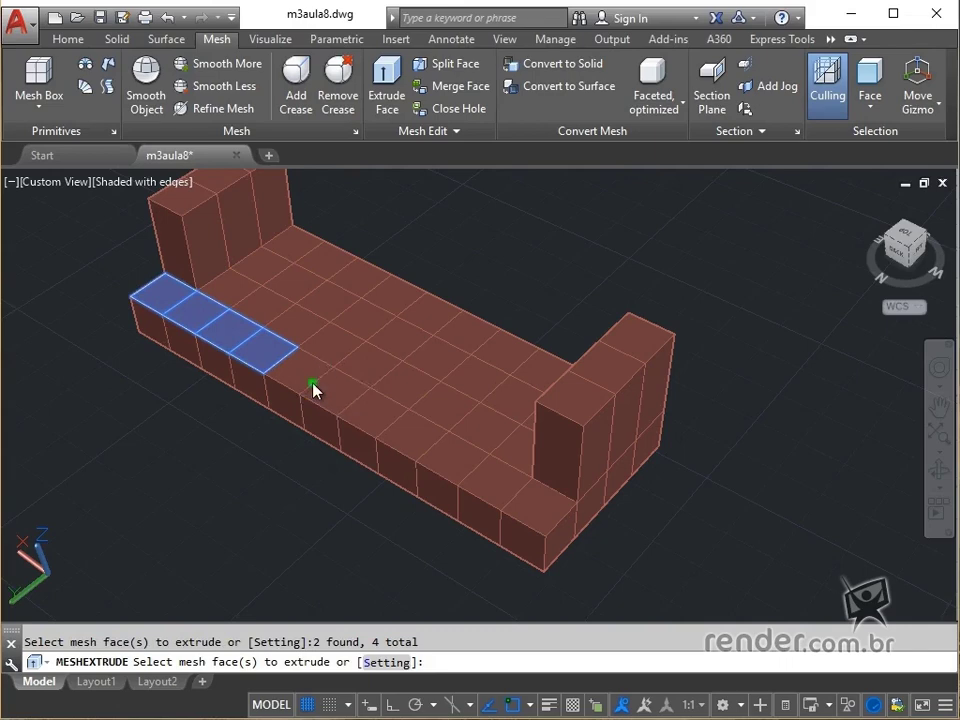
click(391, 426)
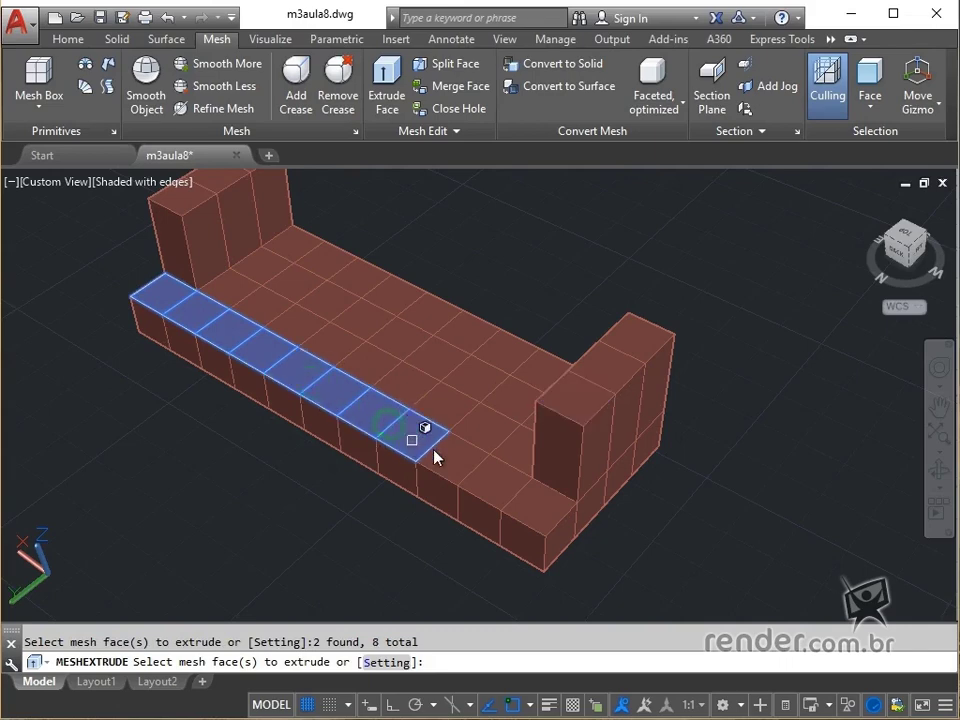
click(476, 472)
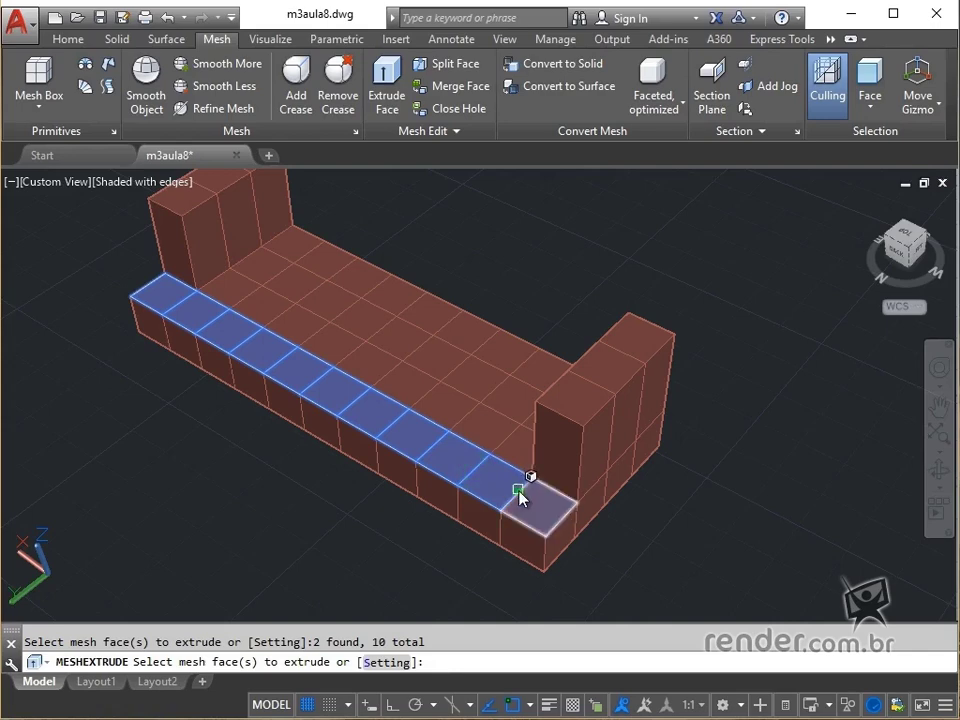
click(518, 489)
key(Return)
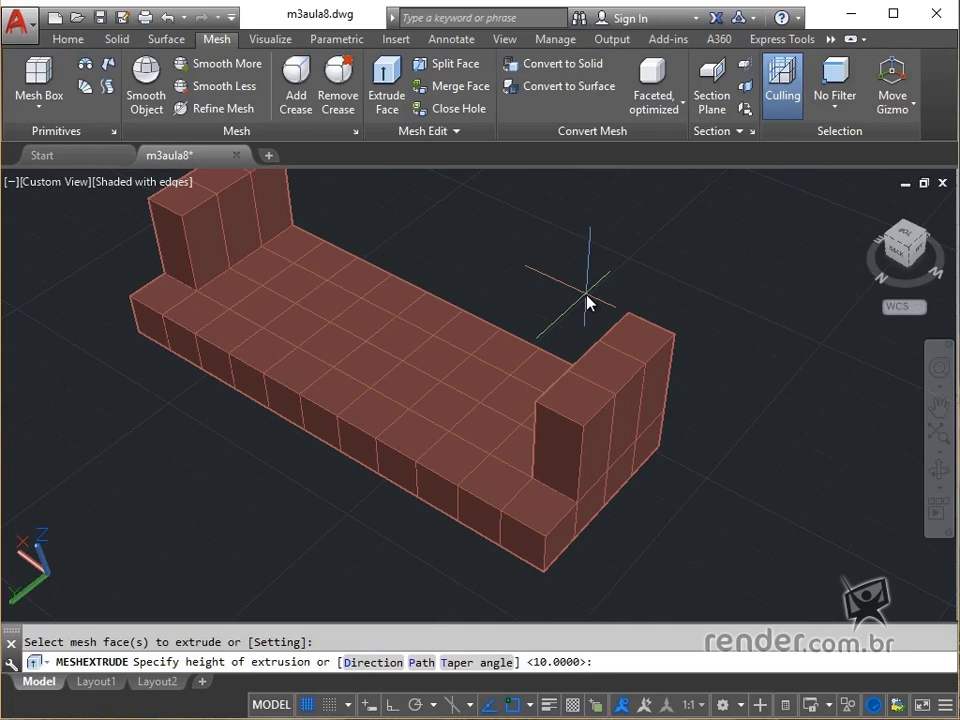
text(40)
key(Return)
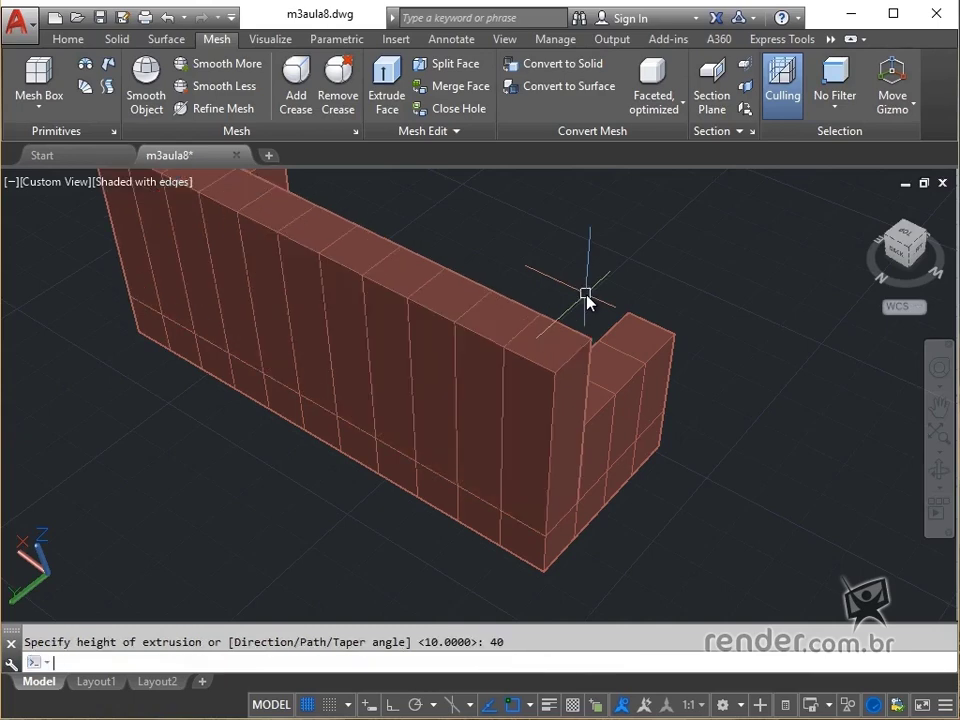
shift+middle_drag(694, 347, 476, 311)
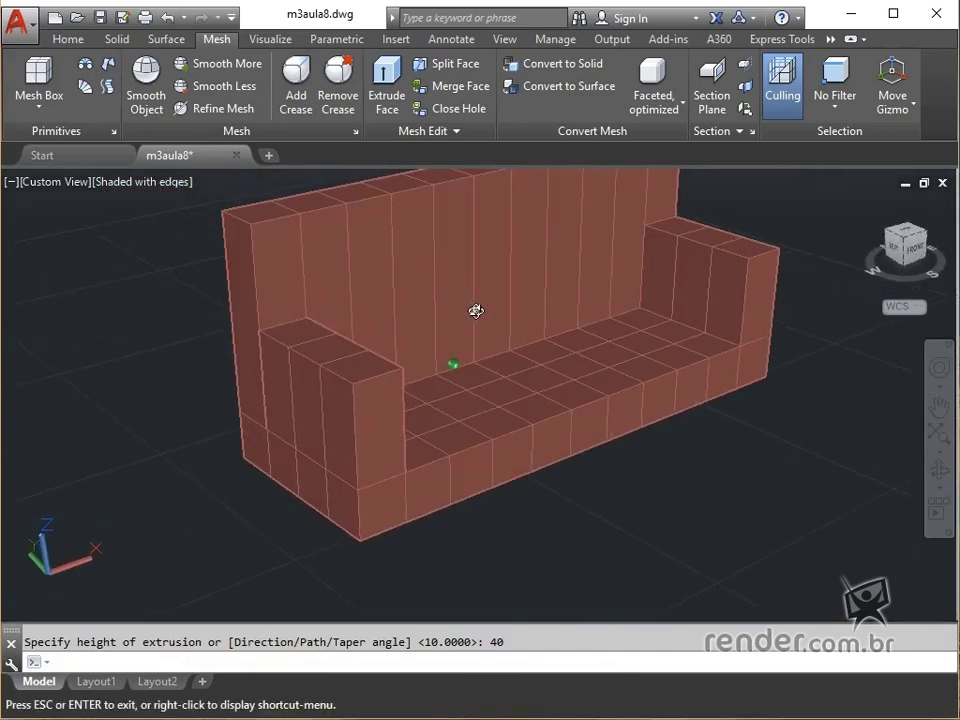
shift+middle_drag(615, 407, 617, 497)
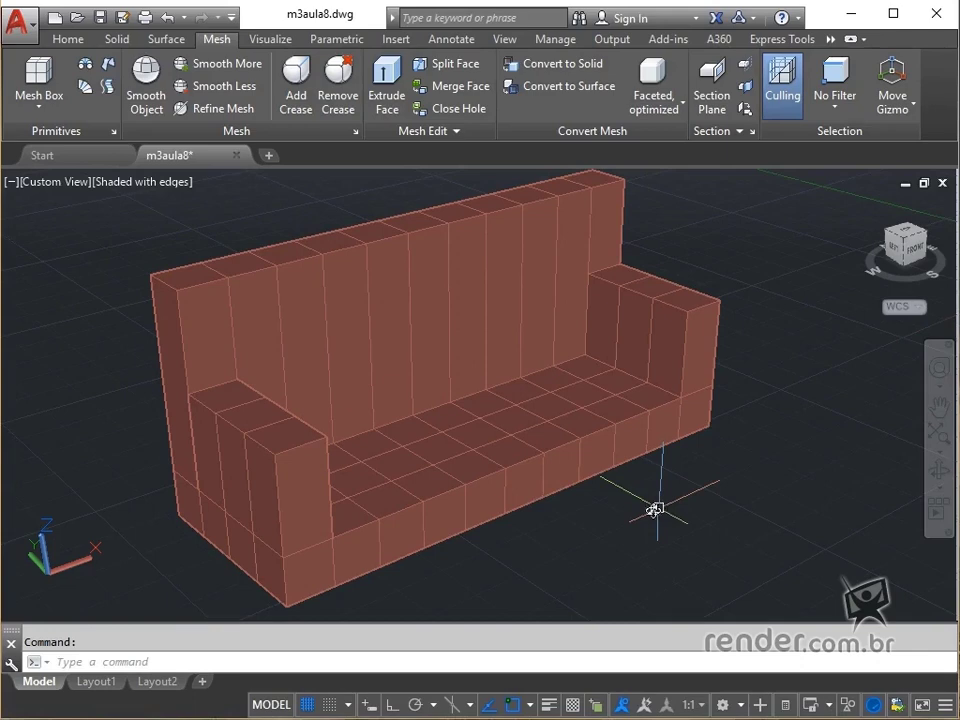
click(38, 108)
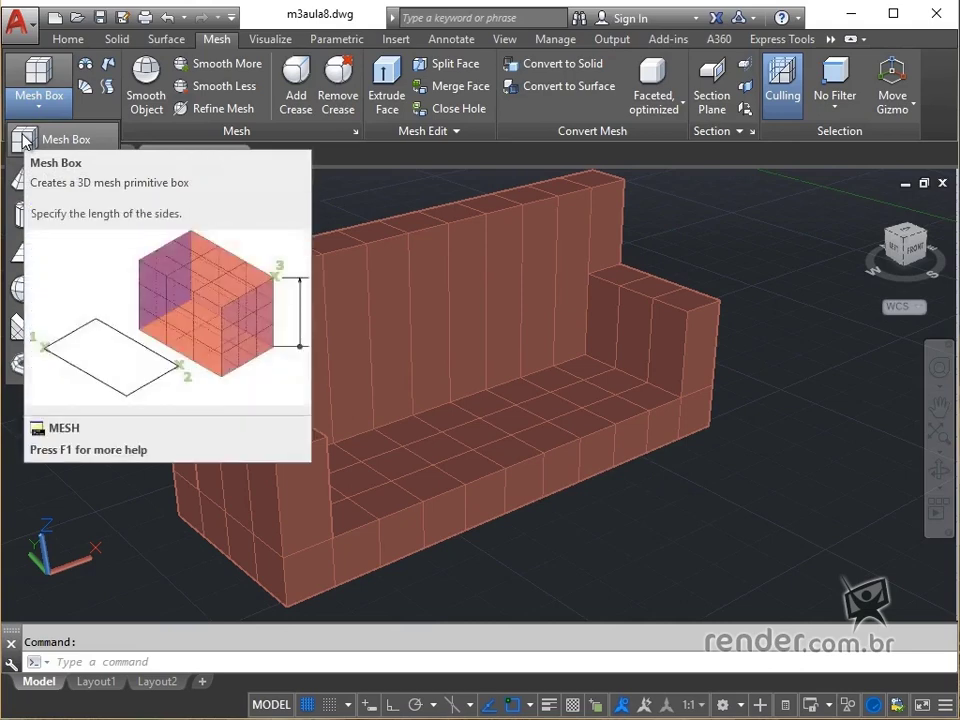
click(24, 141)
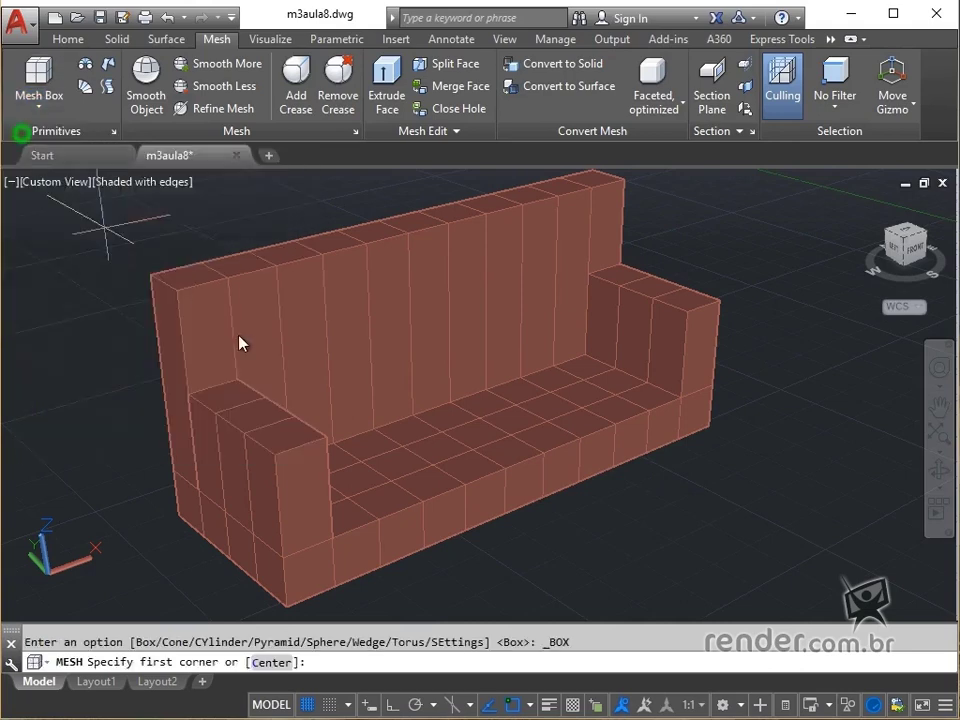
click(330, 541)
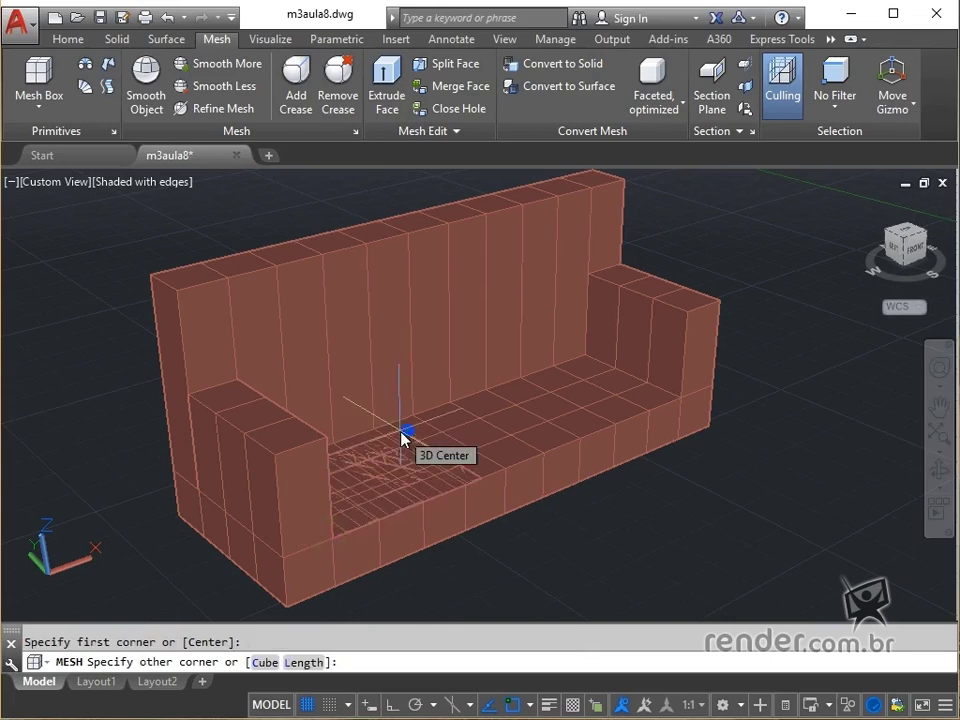
text(@30,30)
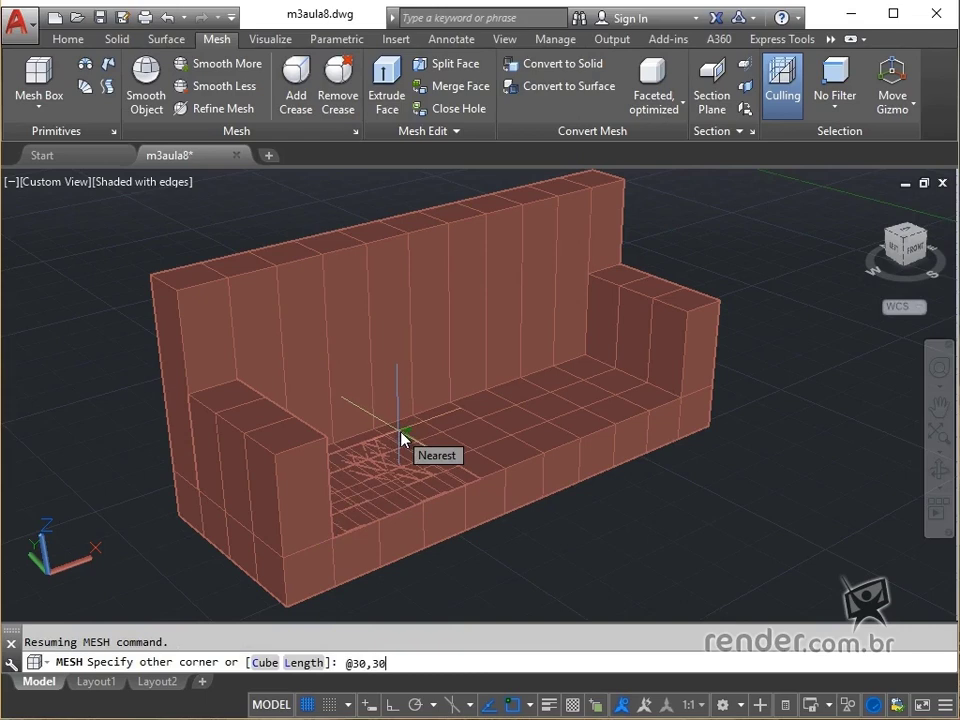
text(,10)
key(Return)
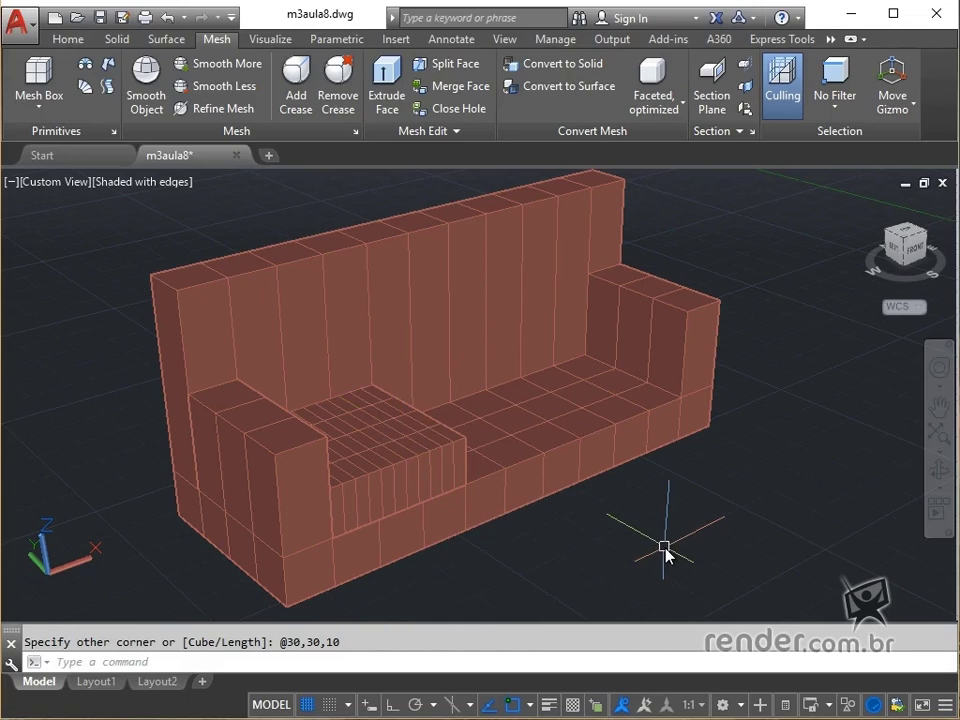
Copy the seat cushion twice from its lower front-left corner, placing the copies side by side to fill the seat up to the right armrest.
text(co)
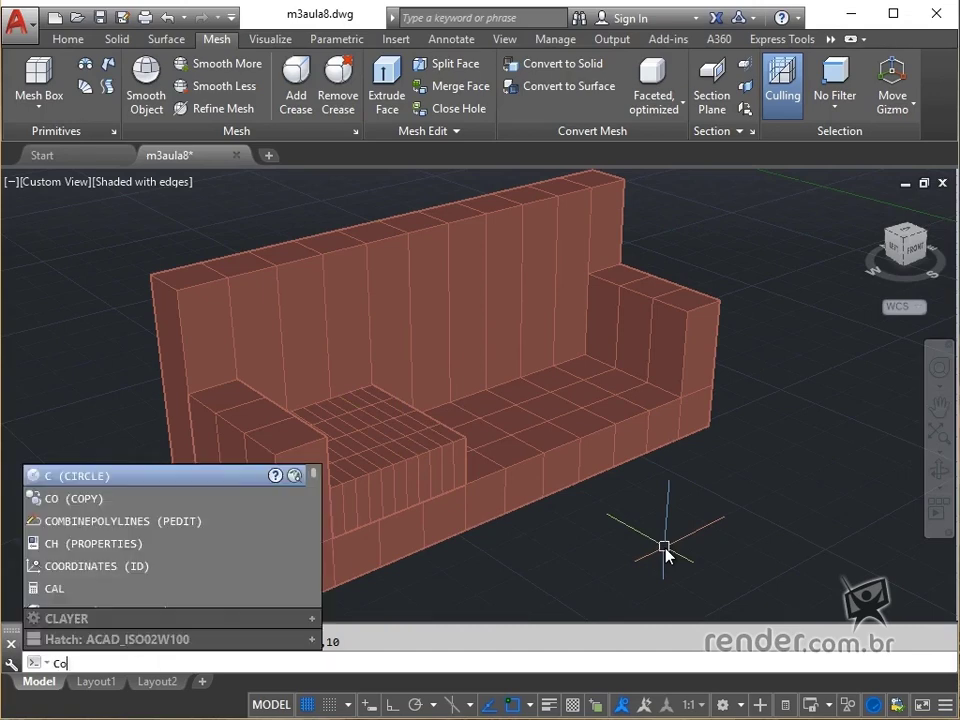
key(Return)
click(426, 492)
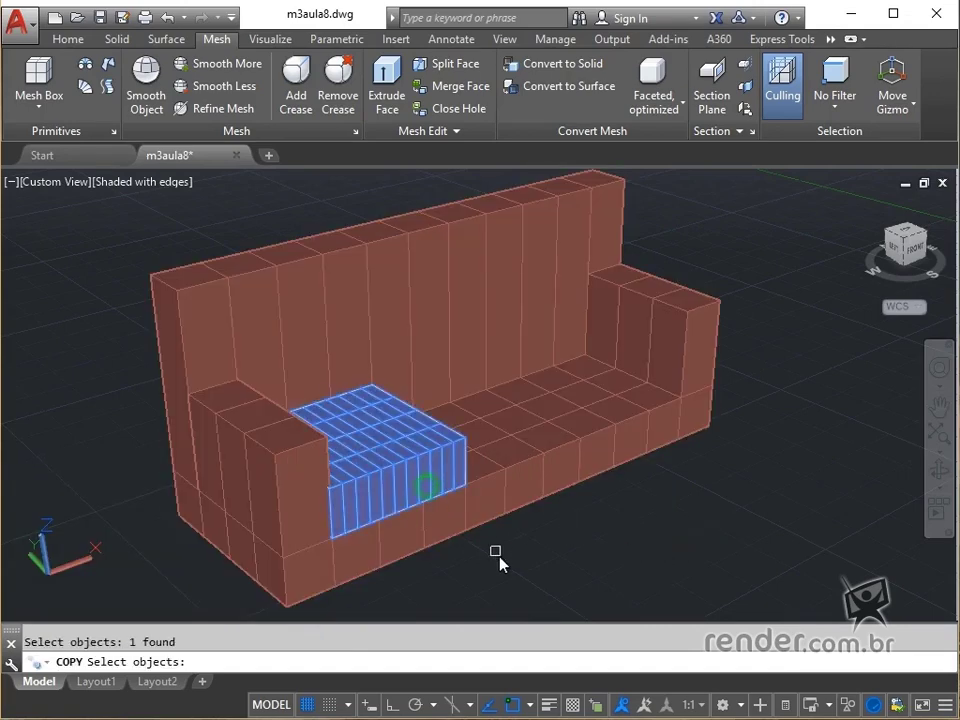
key(Return)
click(336, 545)
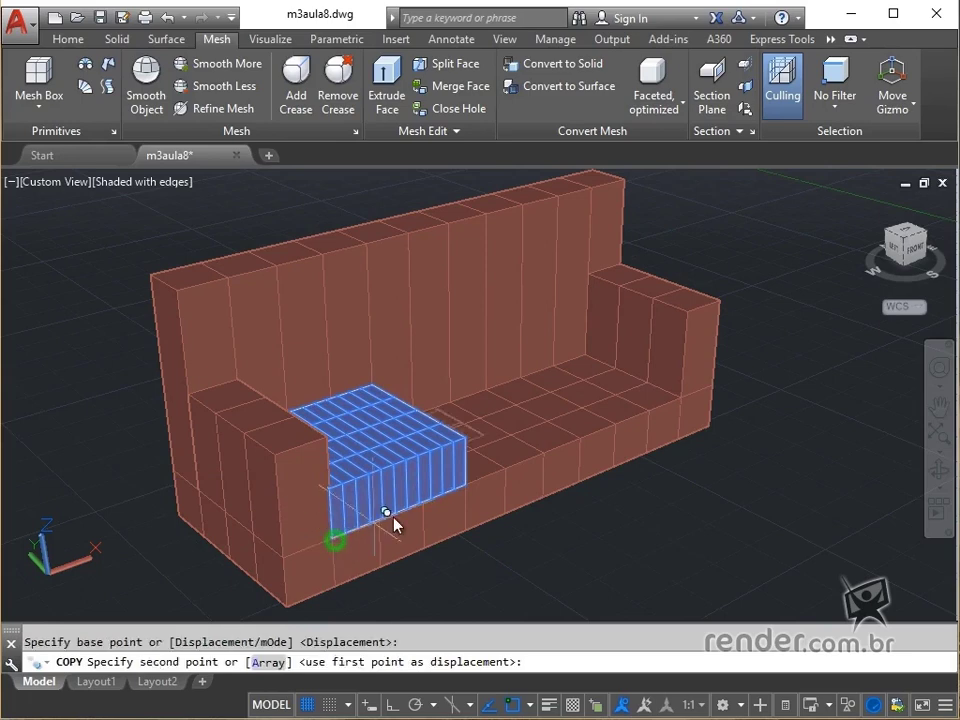
click(467, 489)
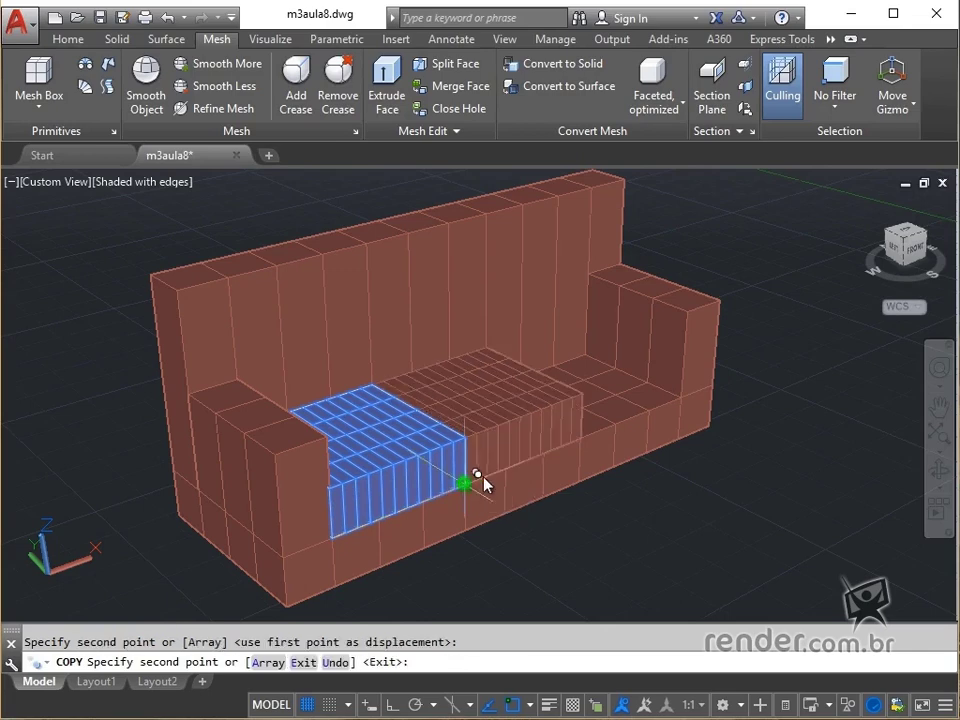
click(583, 447)
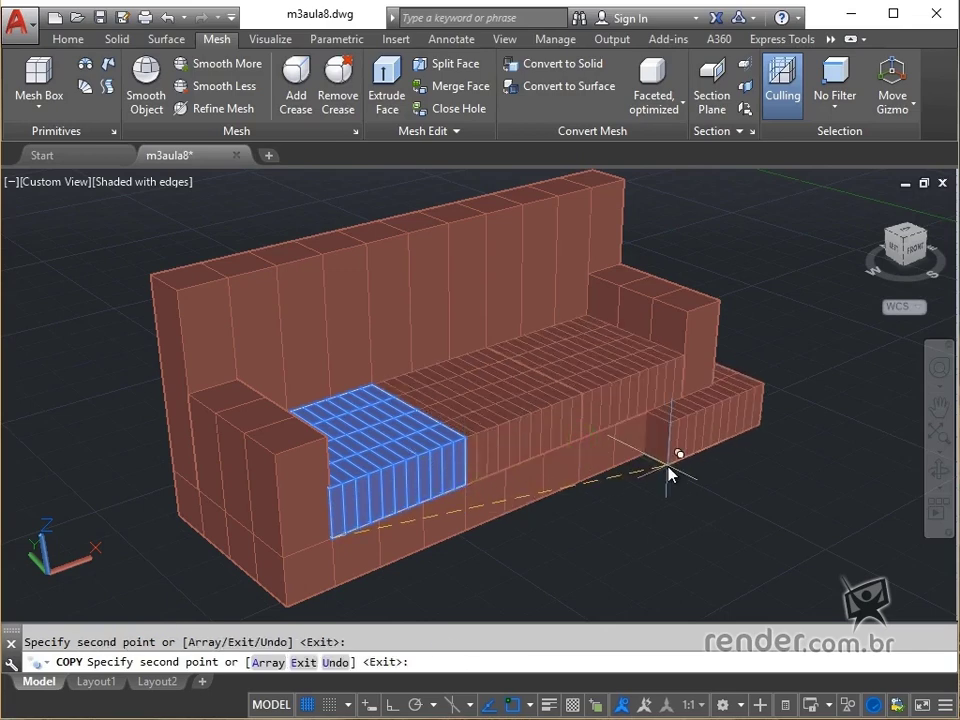
key(Return)
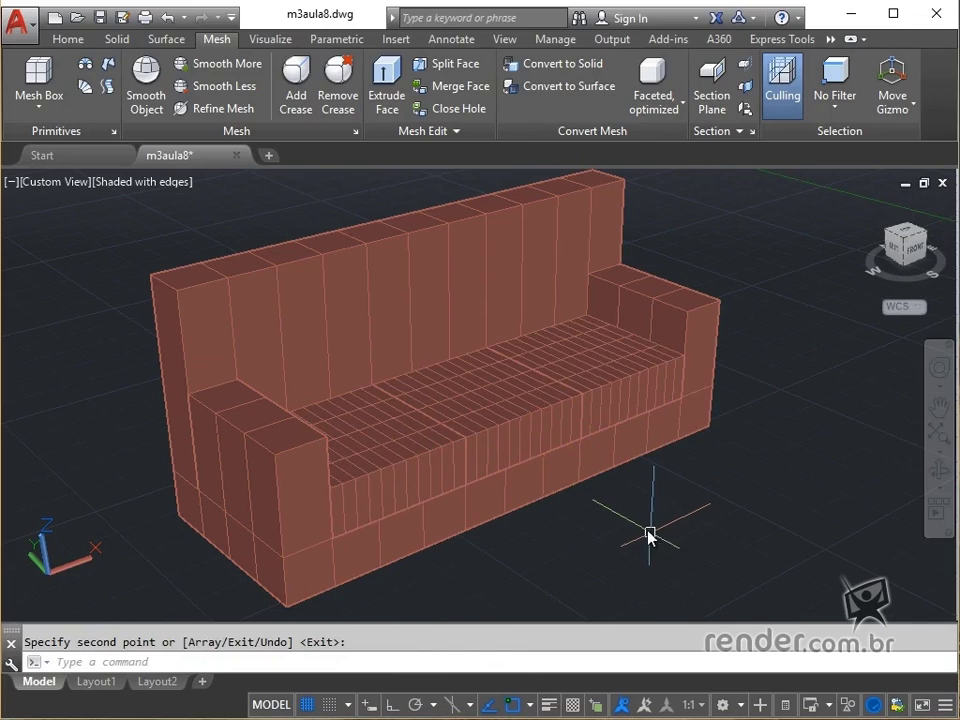
Extrude the four bottom faces at each short end of the sofa base by 10 to form the feet.
shift+middle_drag(643, 525, 614, 505)
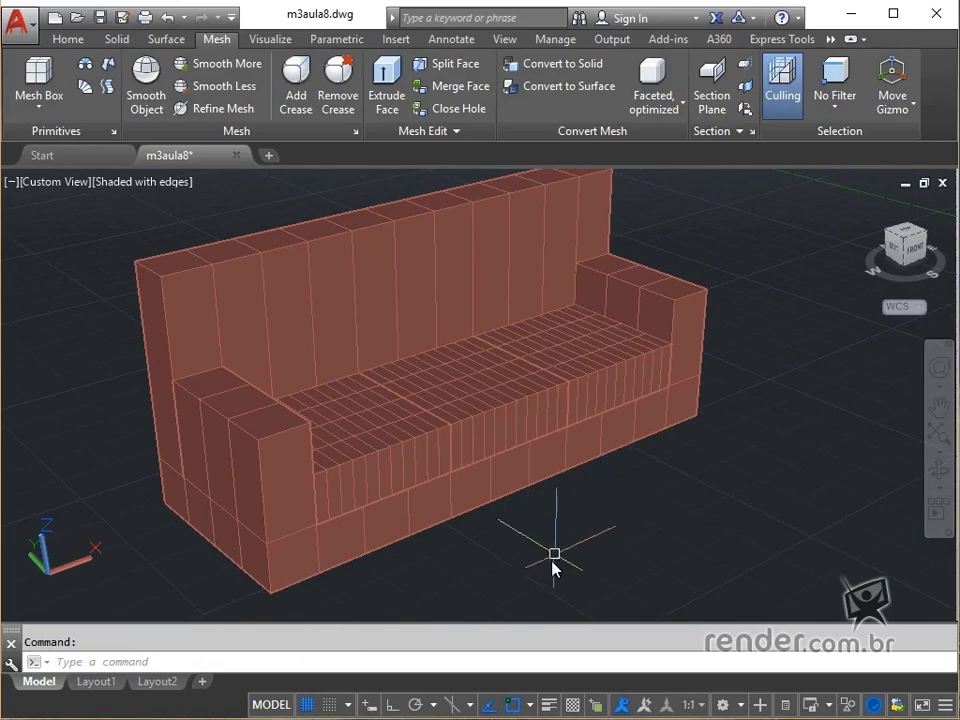
shift+middle_drag(542, 561, 527, 491)
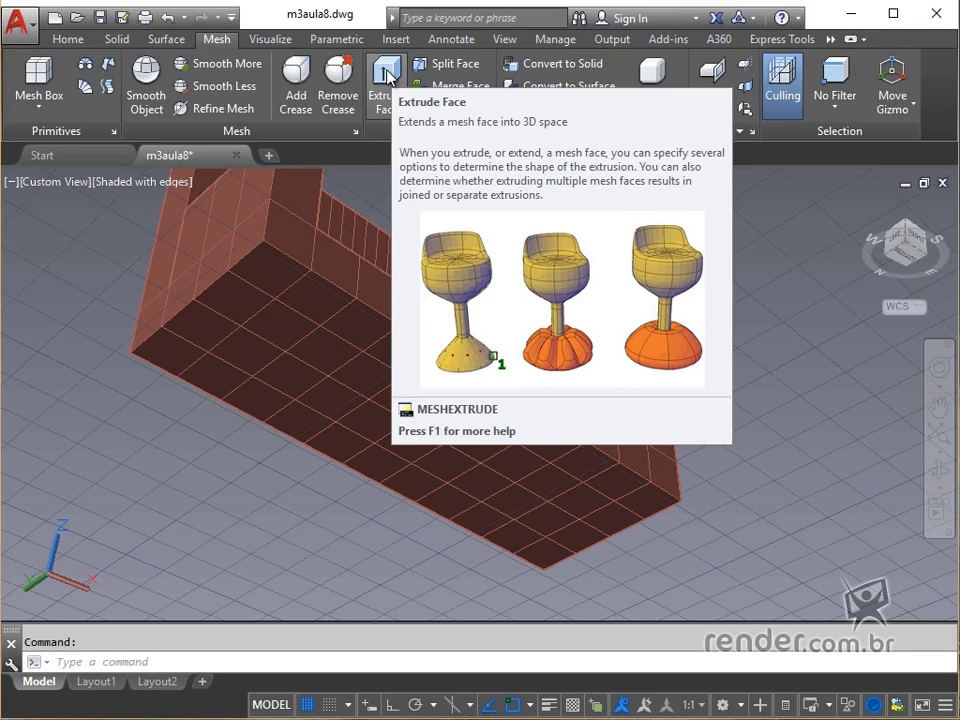
click(388, 77)
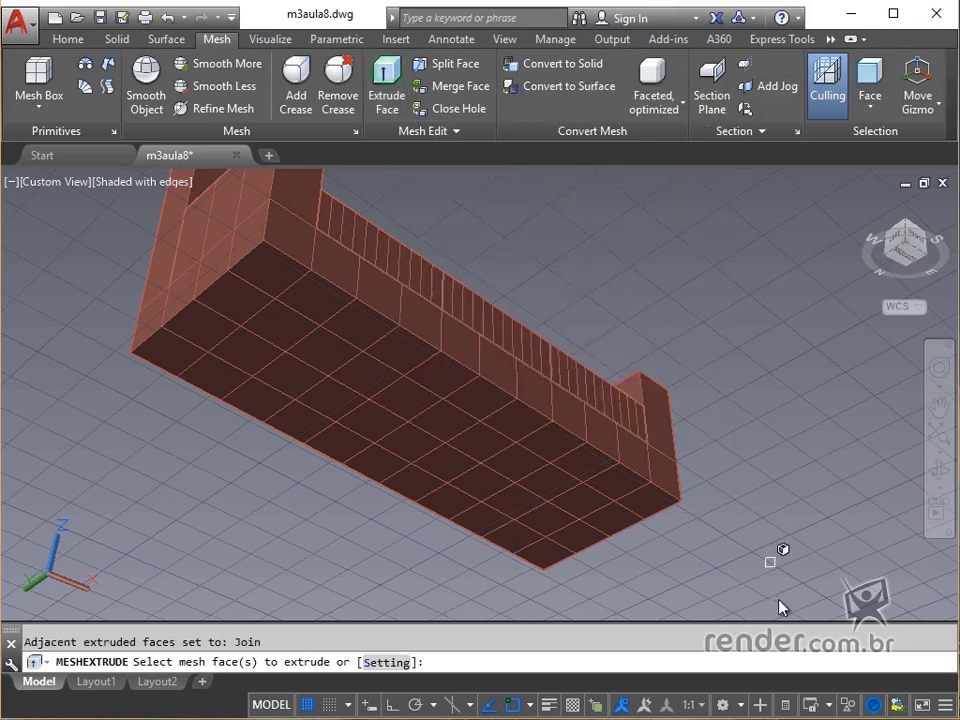
click(637, 512)
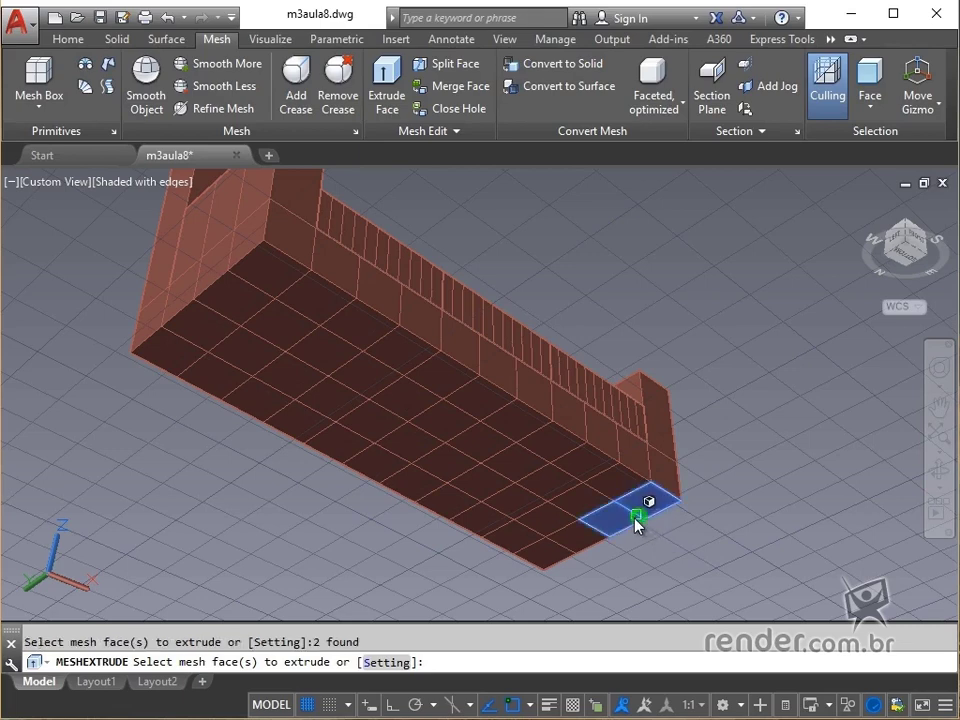
click(561, 553)
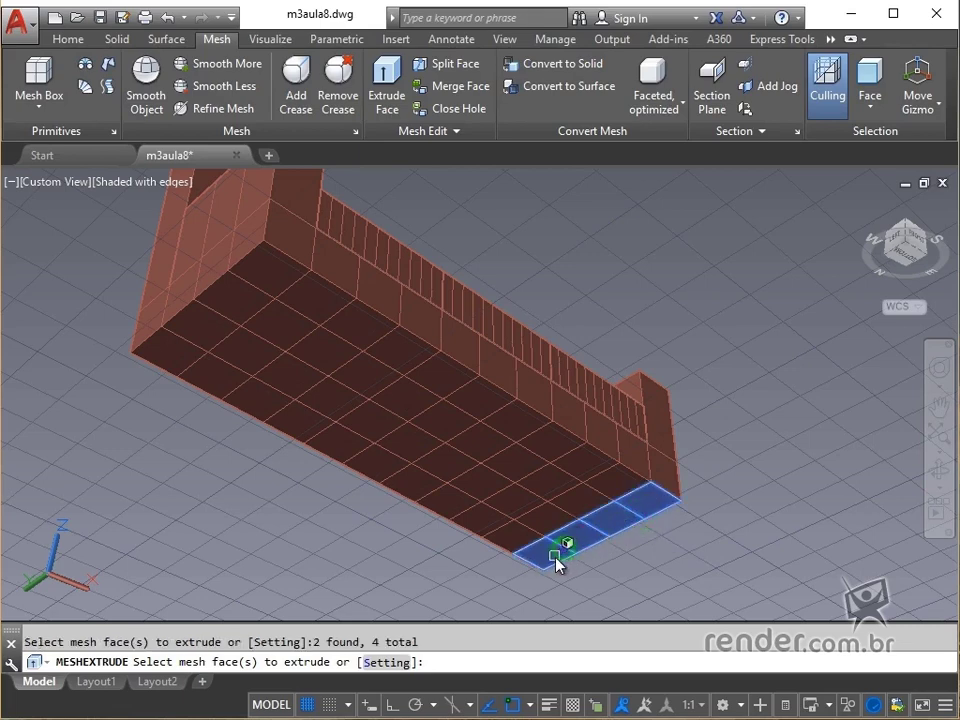
click(186, 343)
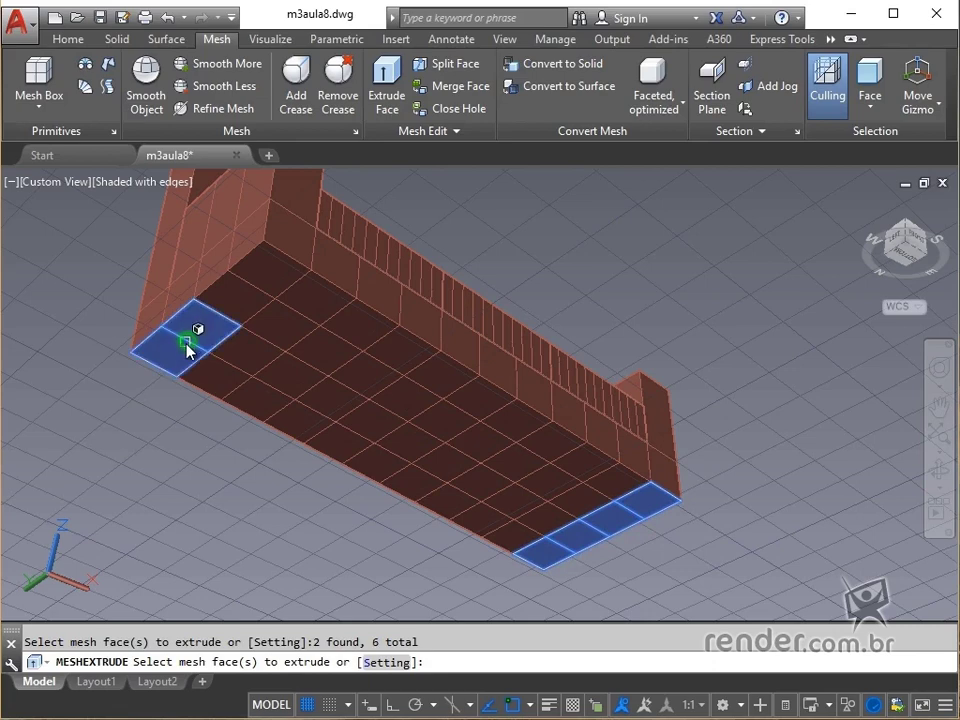
click(258, 286)
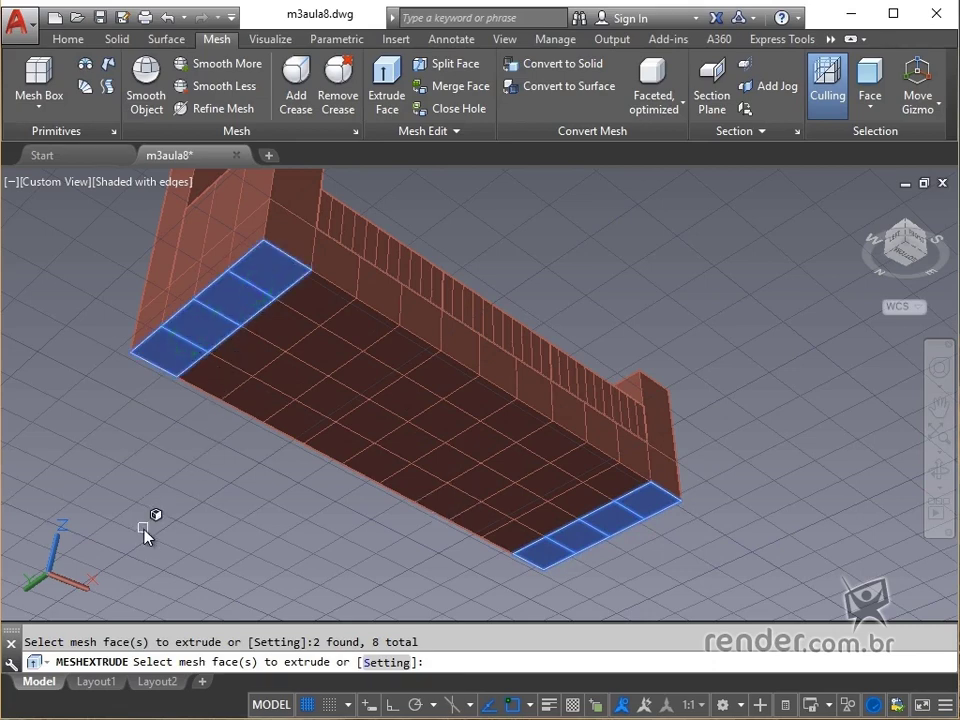
key(Return)
text(10)
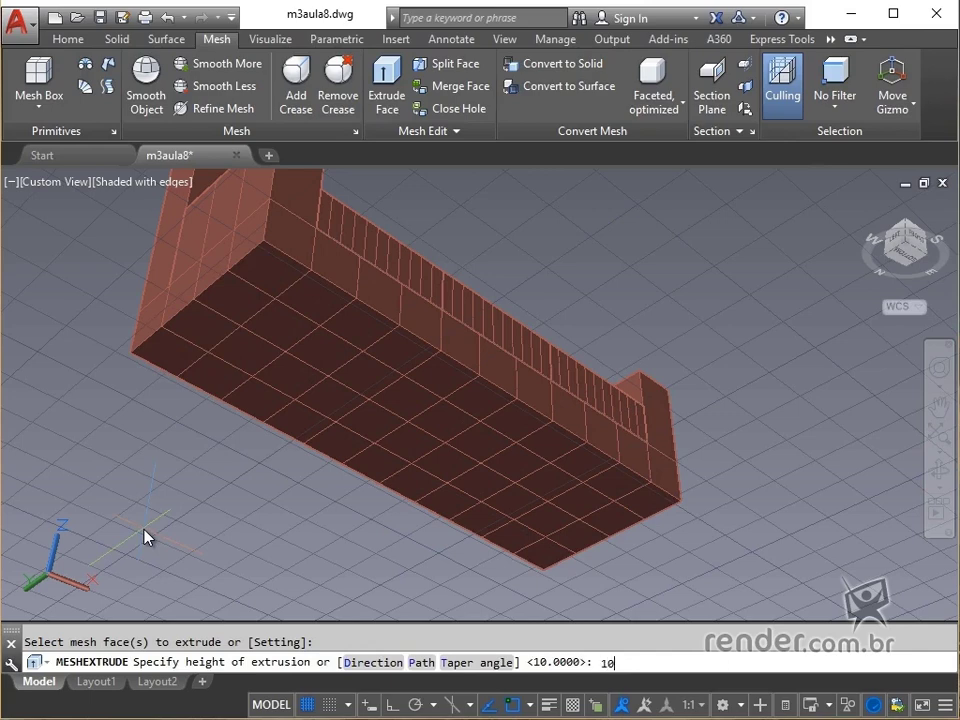
key(Return)
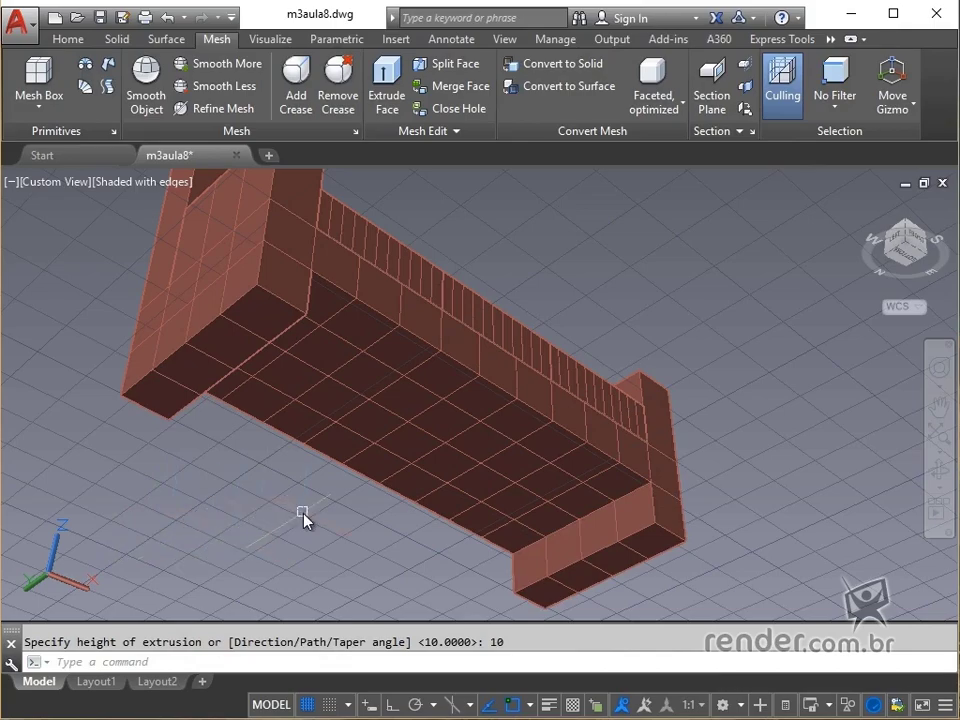
Select the sofa body and all three cushions and apply Smooth More four times.
scroll(230, 505, down, 2)
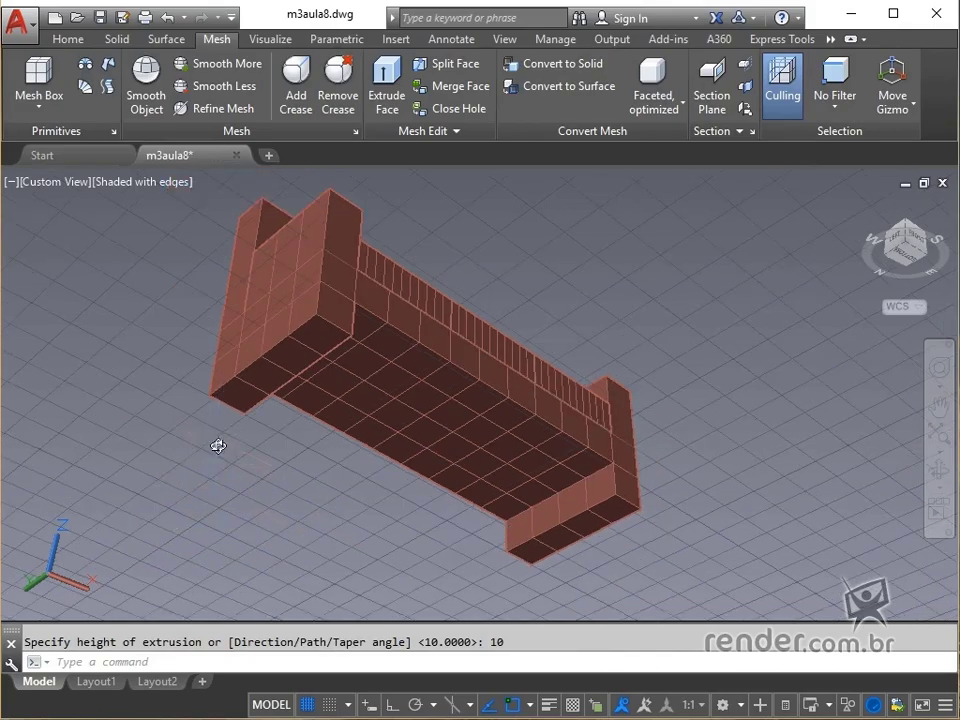
shift+middle_drag(214, 446, 221, 546)
shift+middle_drag(566, 495, 544, 516)
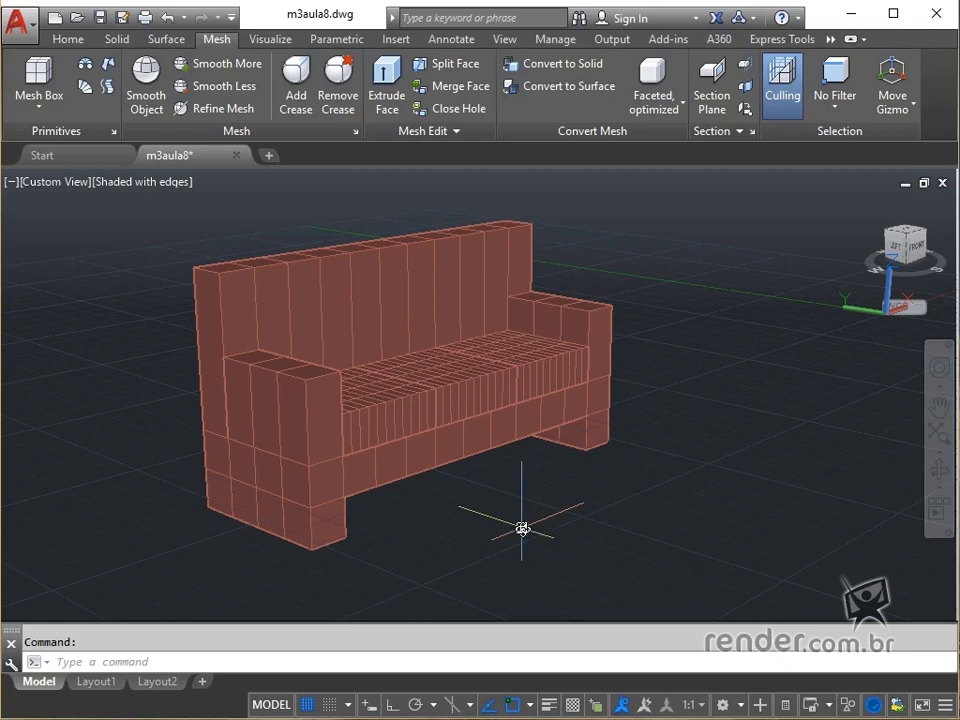
shift+middle_drag(522, 529, 515, 546)
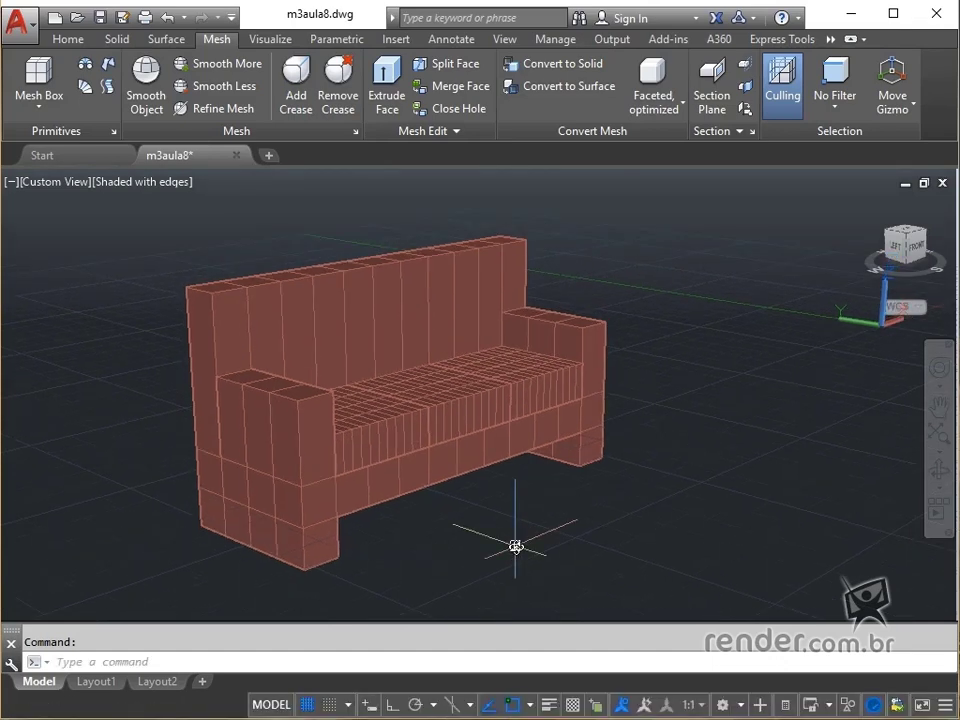
click(681, 187)
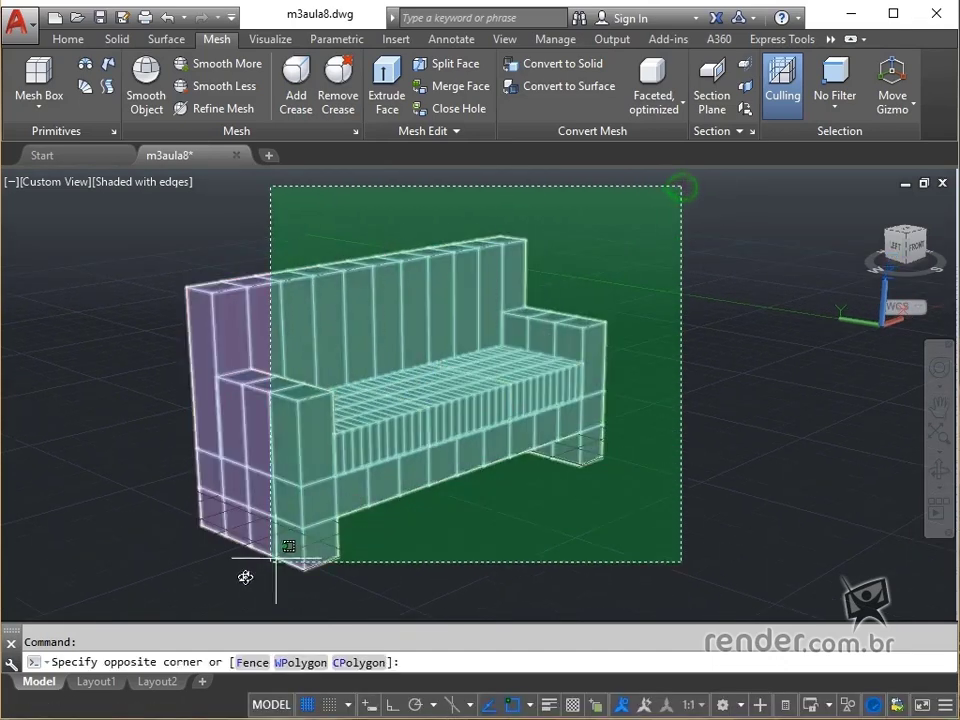
click(154, 590)
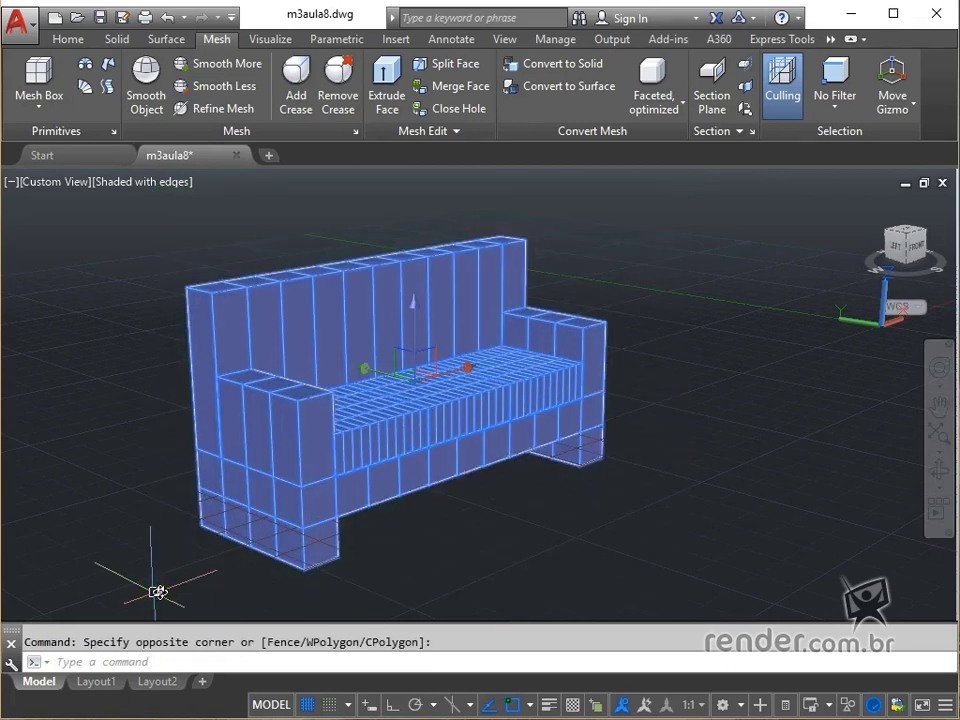
right_click(167, 584)
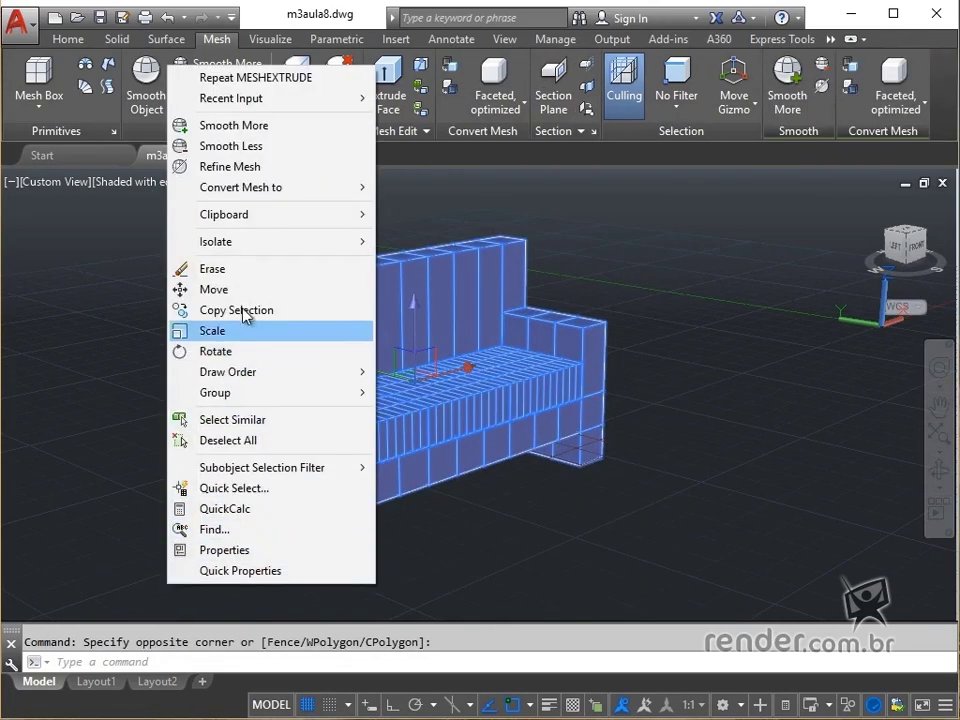
click(303, 128)
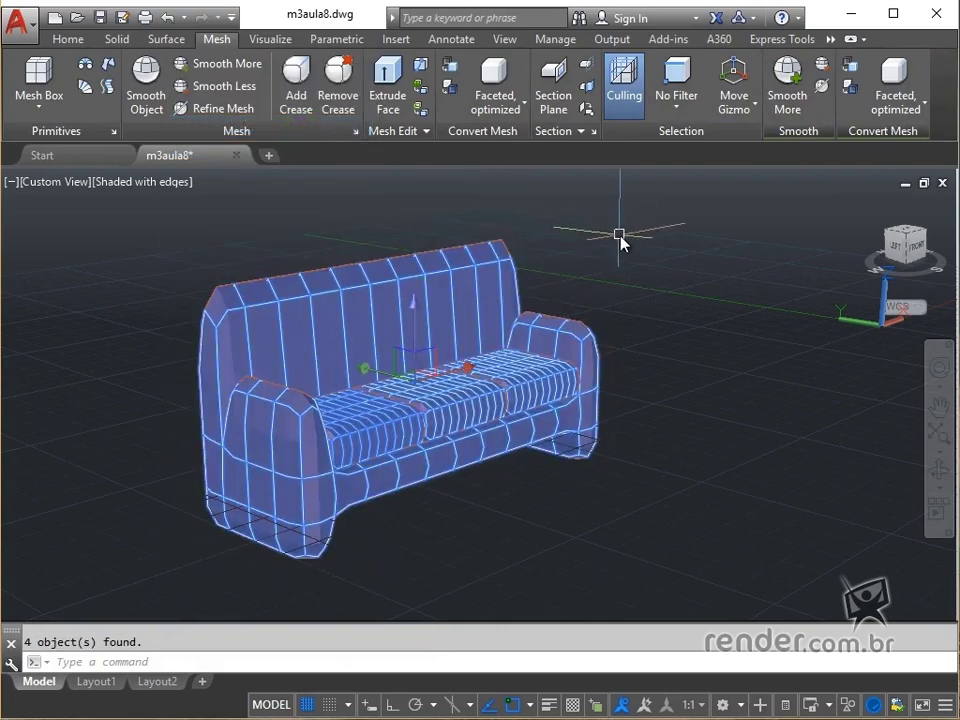
key(Return)
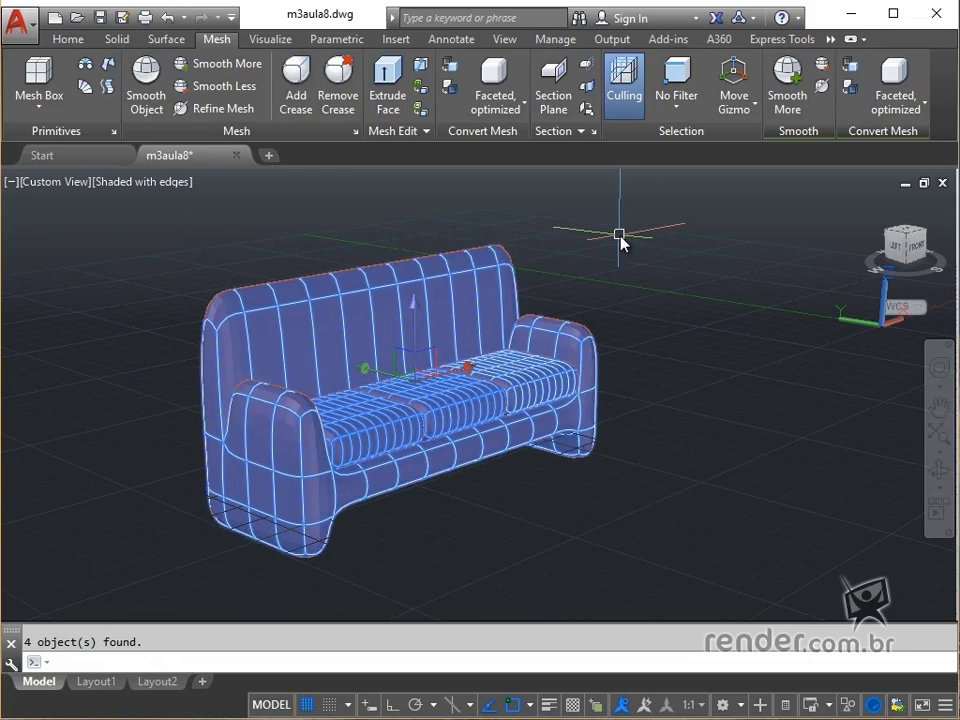
key(Return)
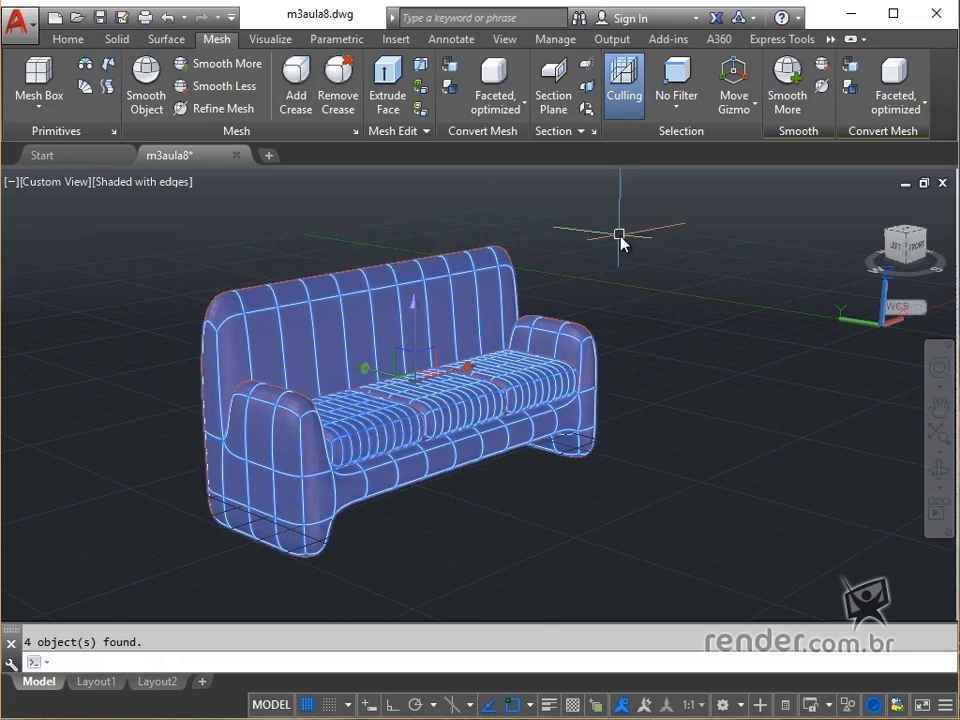
key(Return)
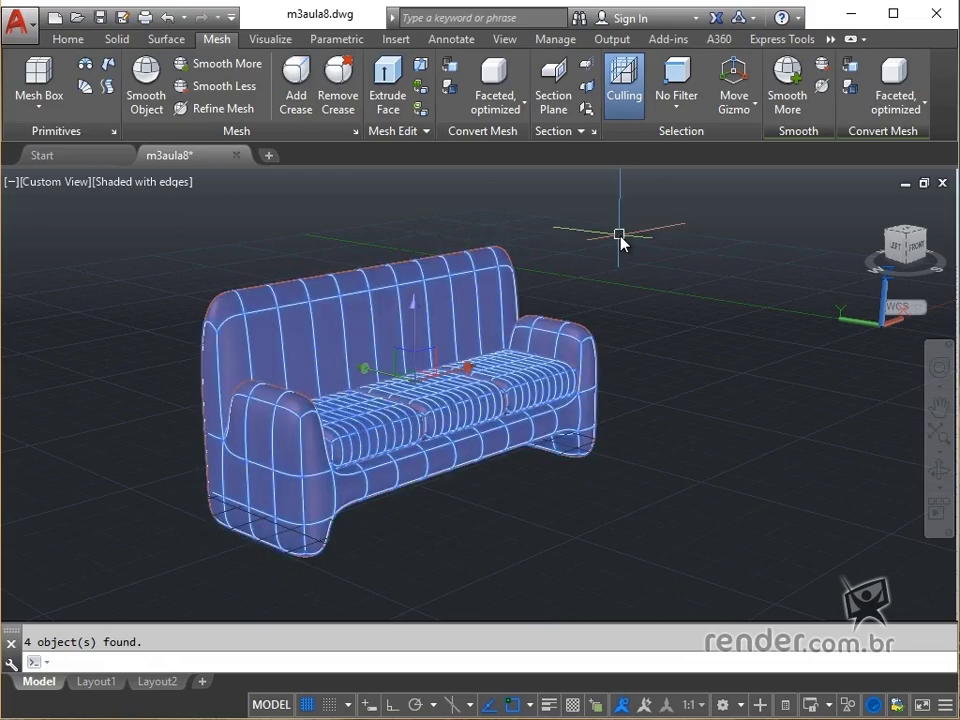
key(Escape)
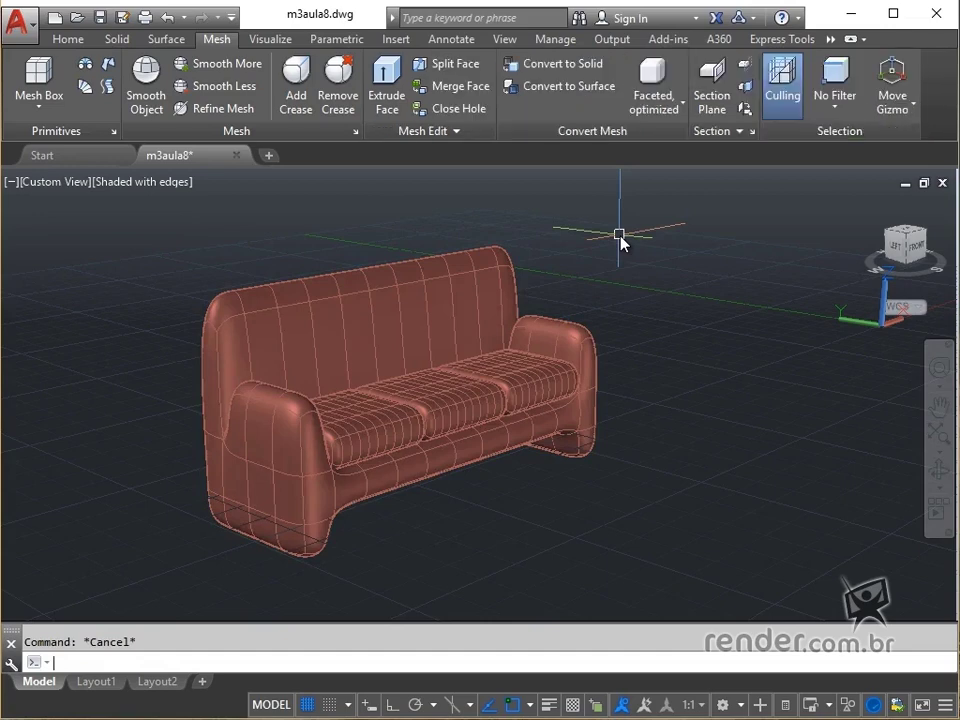
Set the viewport's visual style to Realistic and zoom to the drawing extents.
click(146, 185)
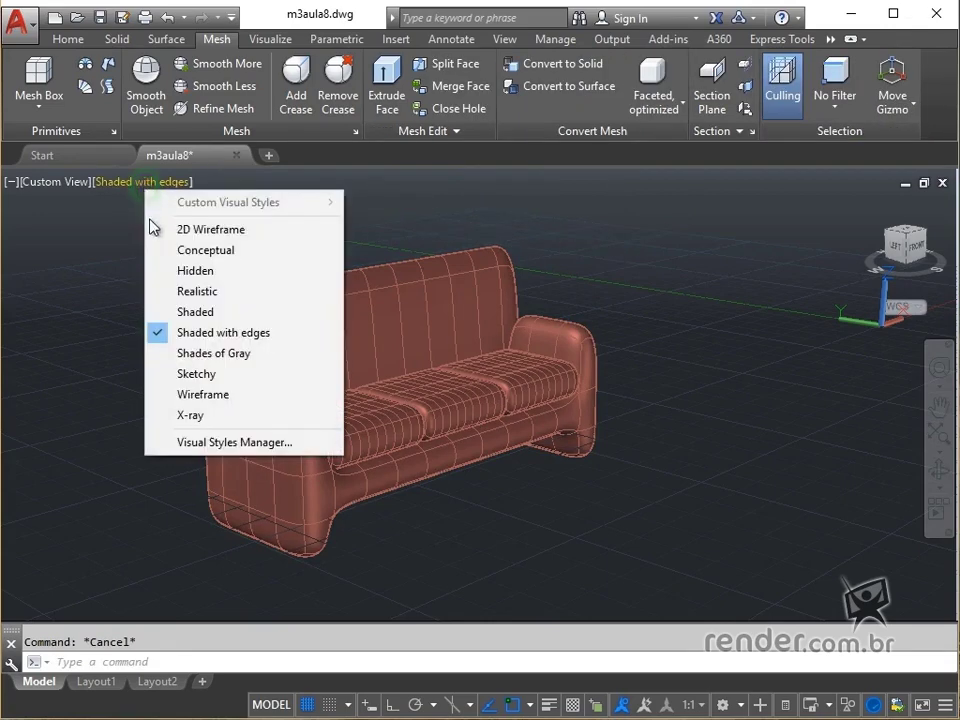
click(193, 294)
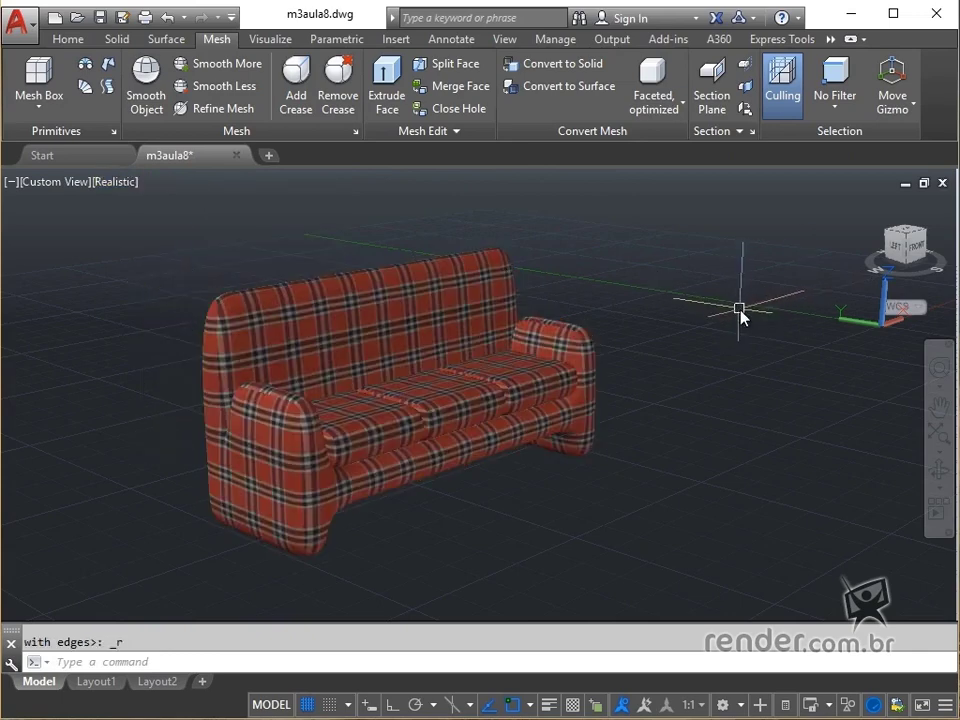
text(z)
key(Return)
text(e)
key(Return)
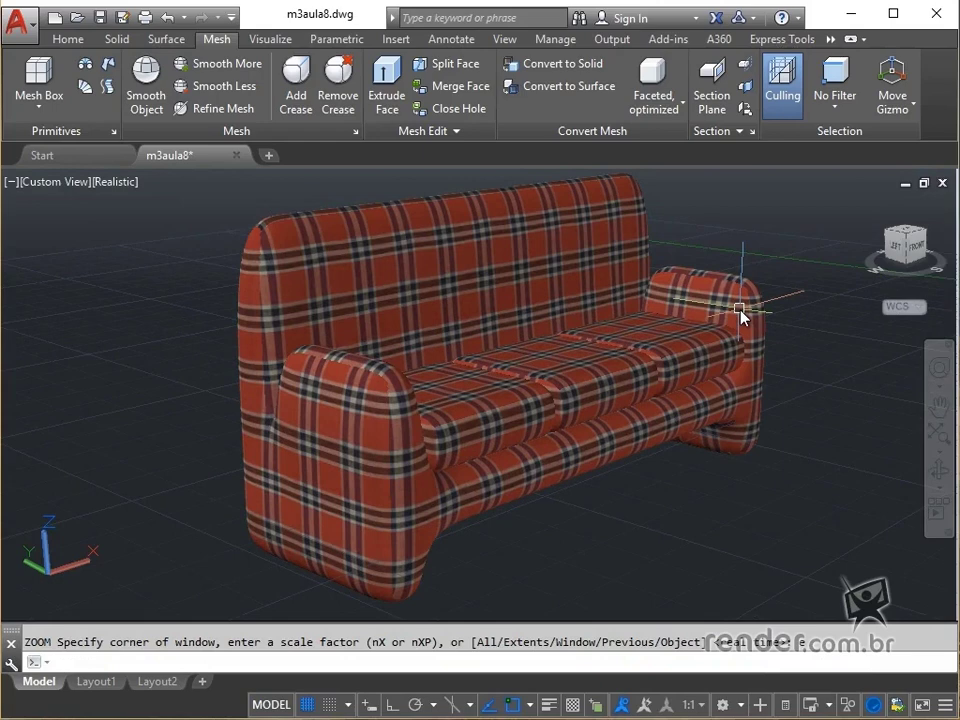